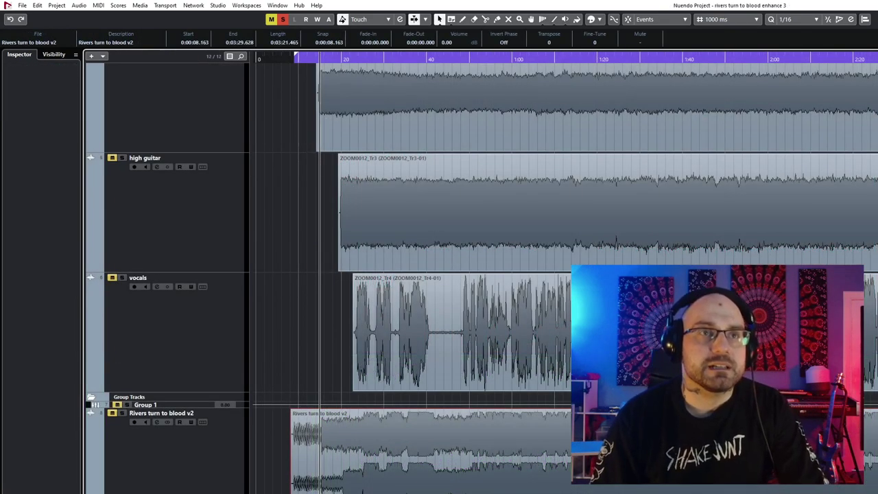
- Clear the solo, solo only Rivers turn to blood v2, and play the original mix from the start
key(s)
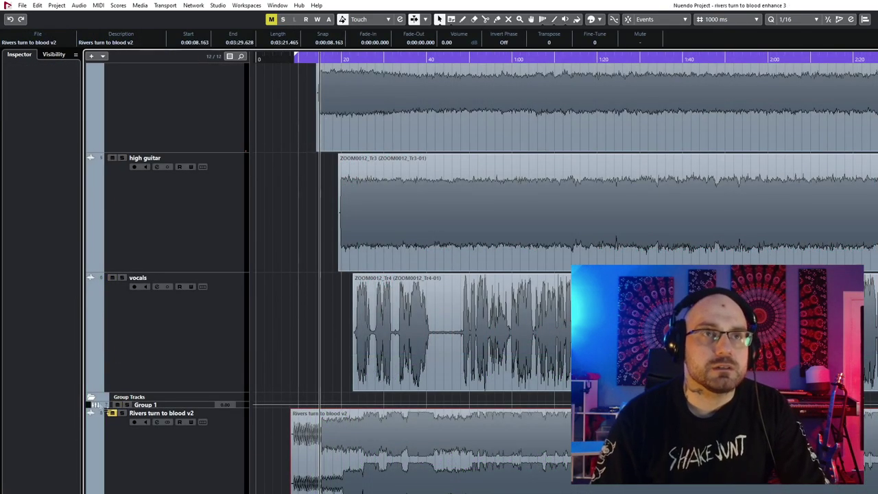
click(121, 413)
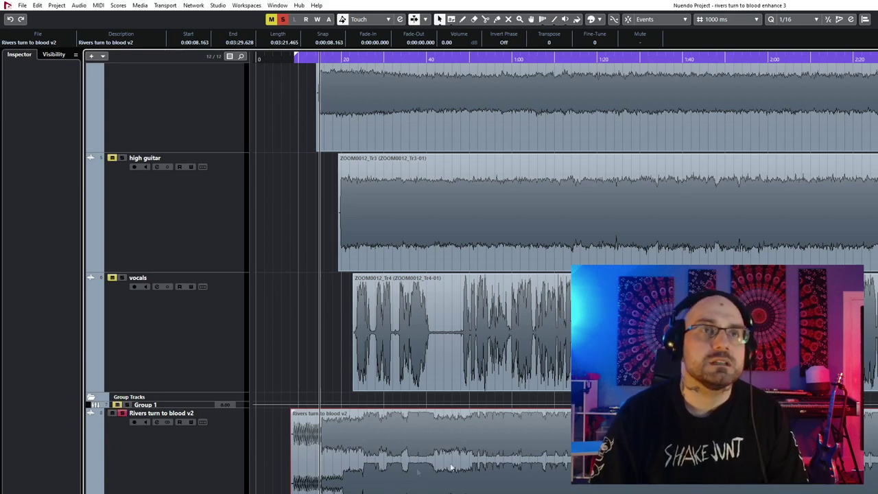
key(space)
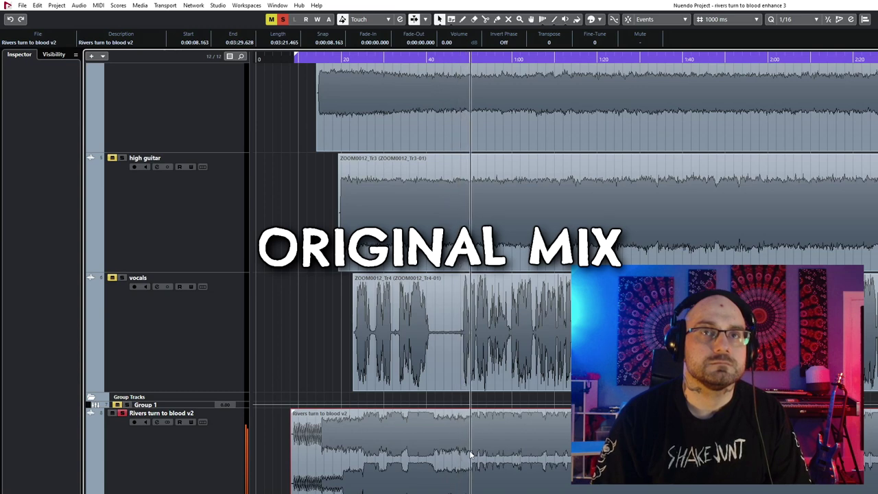
key(space)
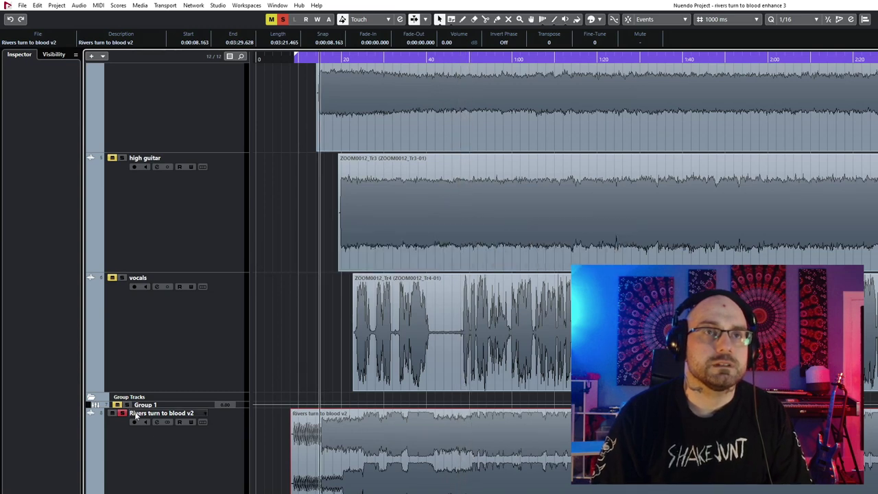
- Unsolo and mute Rivers turn to blood v2, play the enhanced stem mix, then select another event
click(123, 413)
click(112, 413)
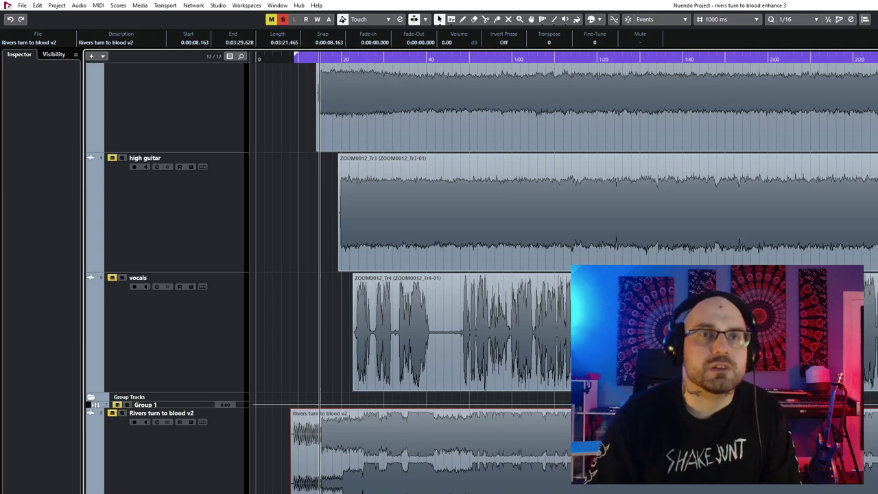
key(space)
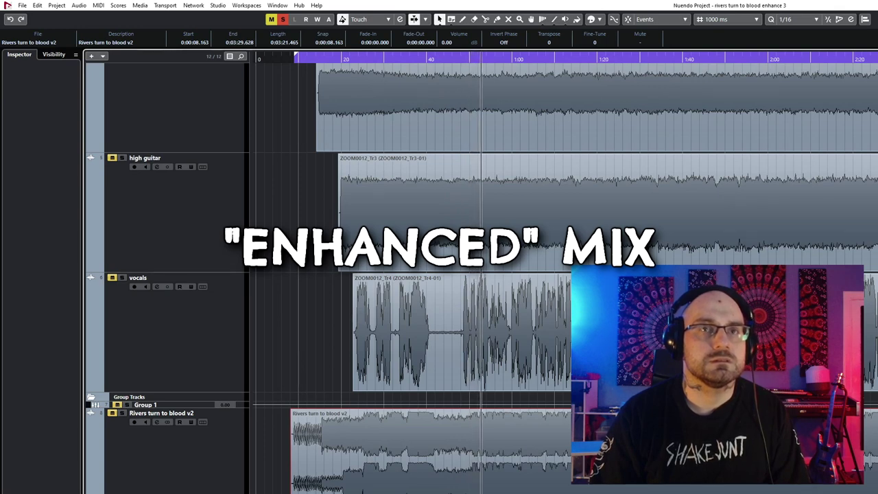
key(space)
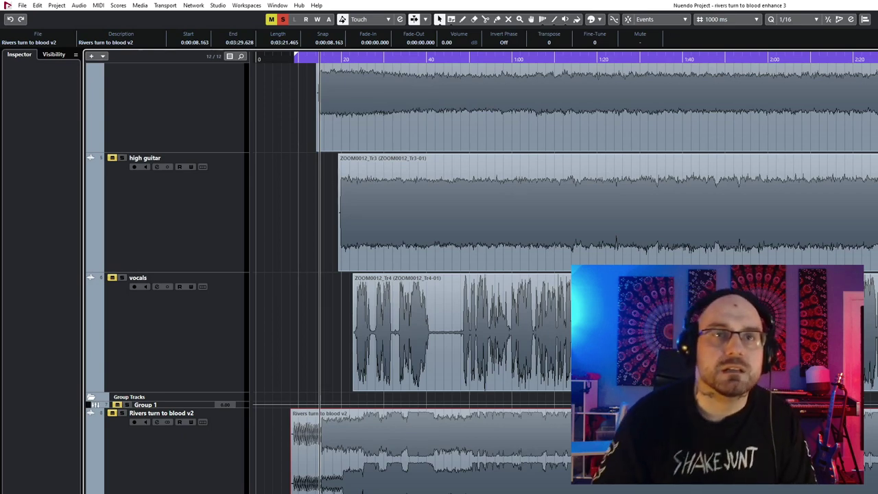
key(Up)
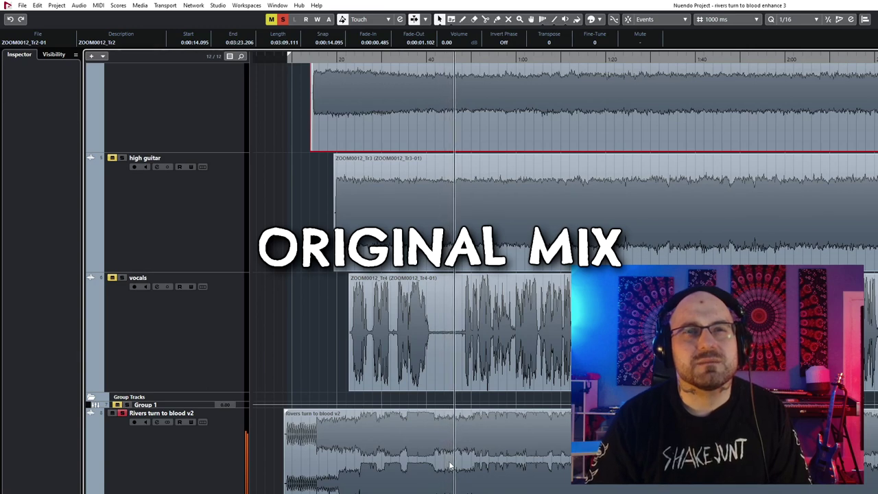
- Stop the original mix, unsolo Rivers turn to blood v2, and play the enhanced mix
key(space)
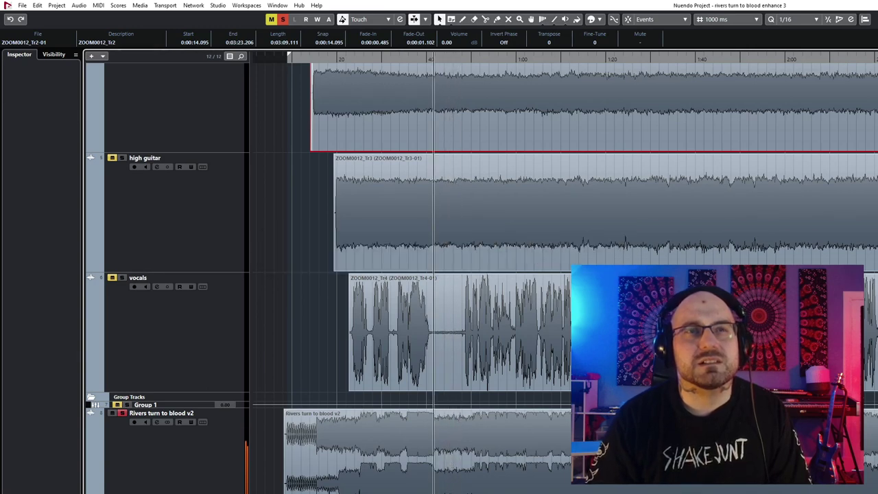
click(118, 414)
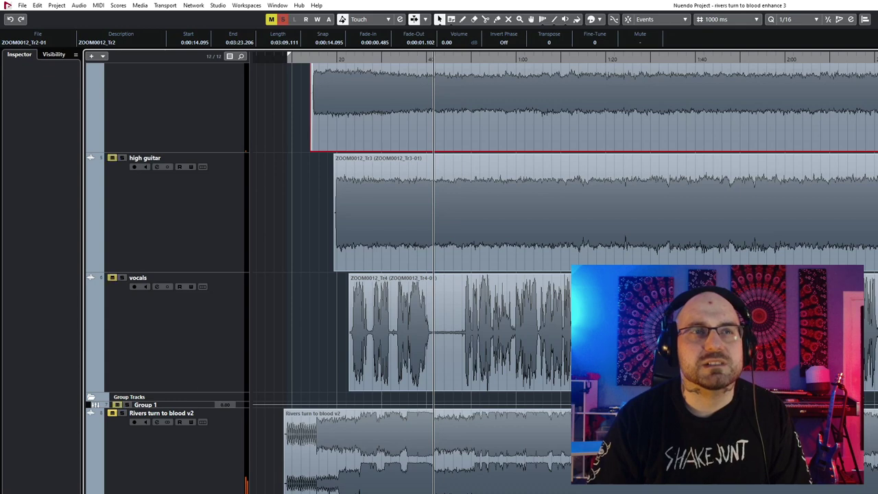
key(space)
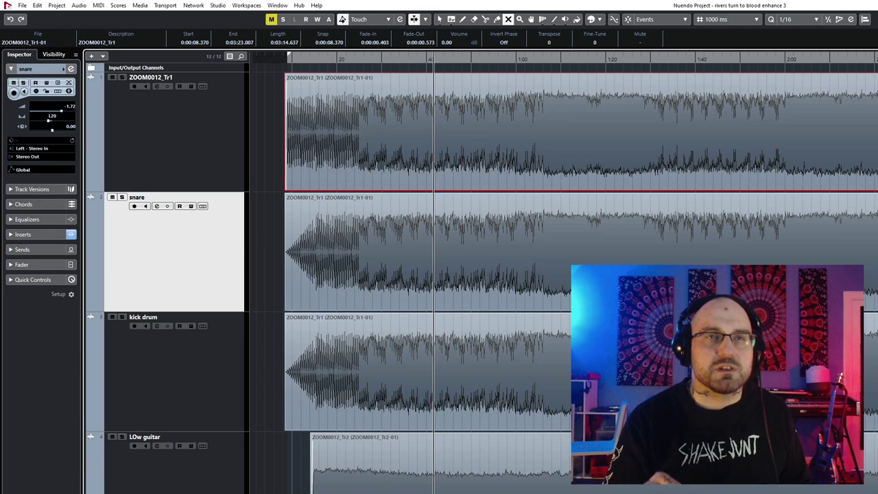
- Solo ZOOM0012_Tr1, play the raw recording from the start, stop, then unsolo it
key(s)
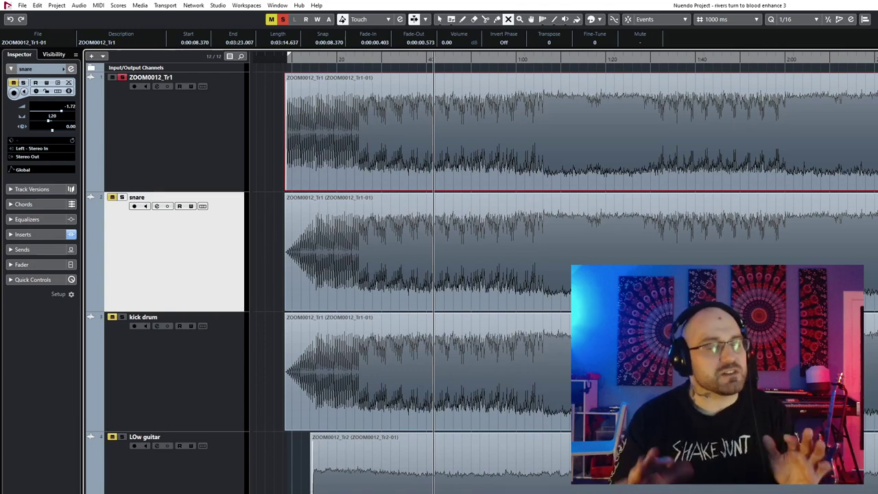
key(alt+s)
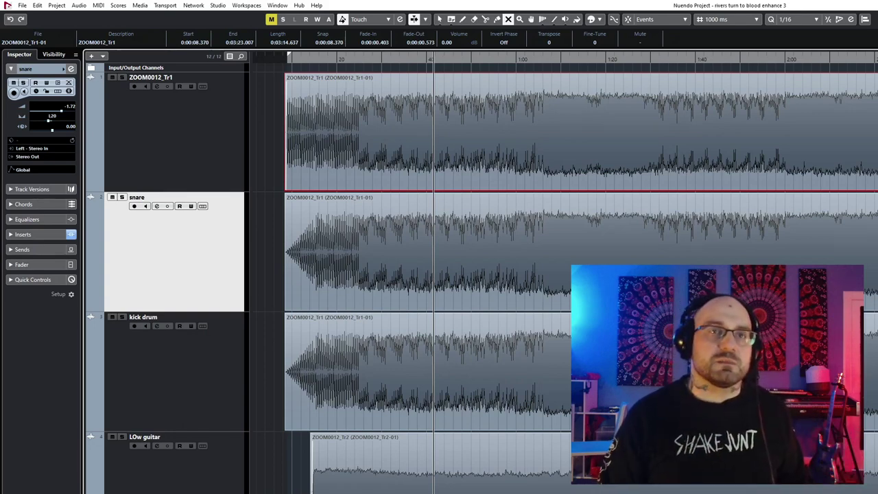
key(s)
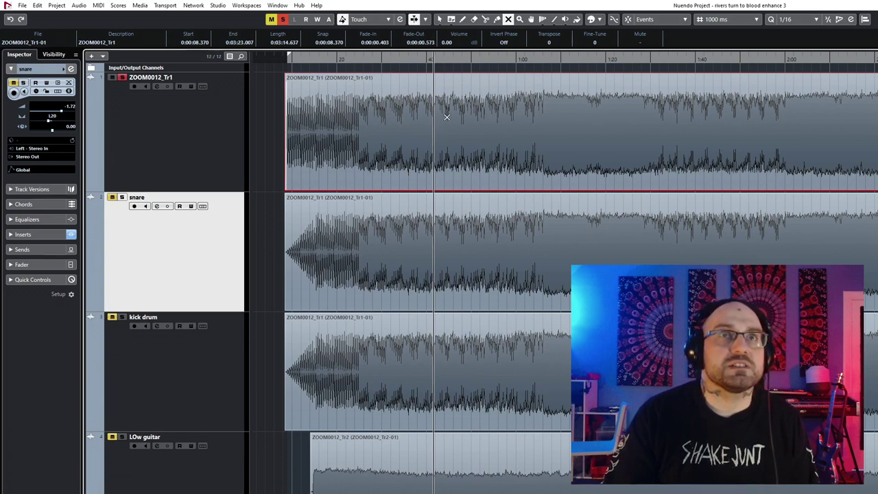
key(space)
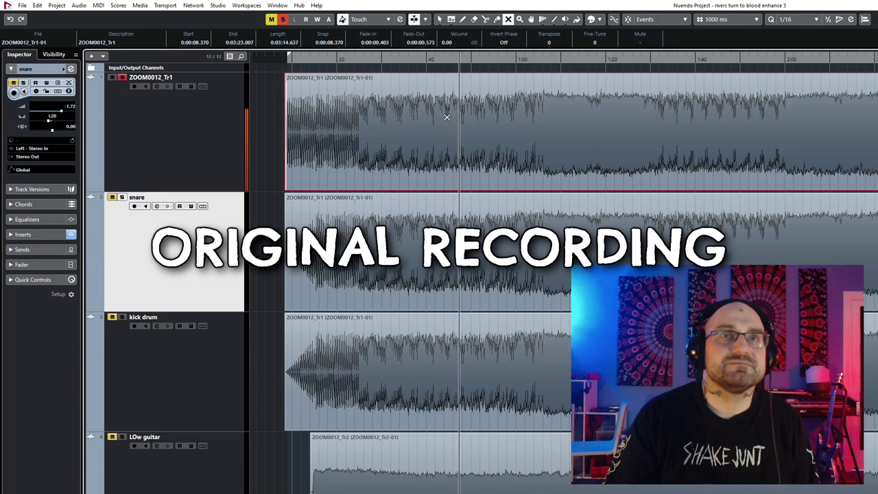
key(space)
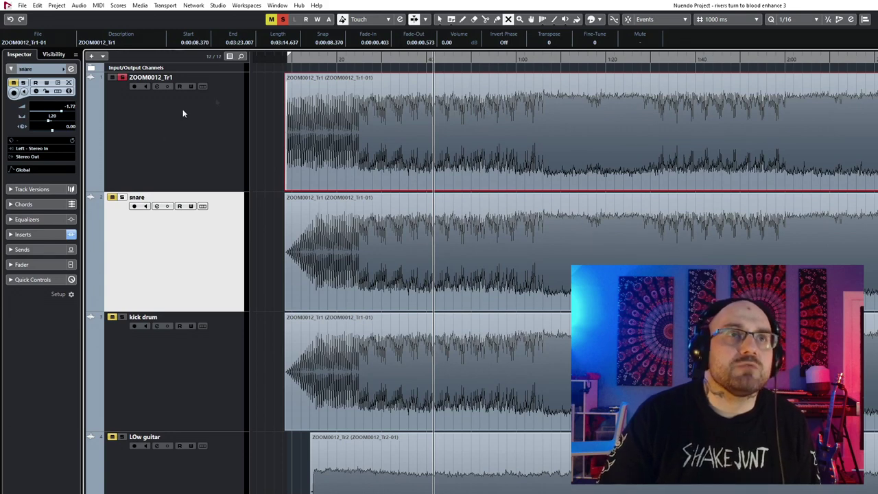
click(122, 77)
- Mute the ZOOM0012_Tr1 event and audition the snare, then the kick drum, each soloed
key(shift+m)
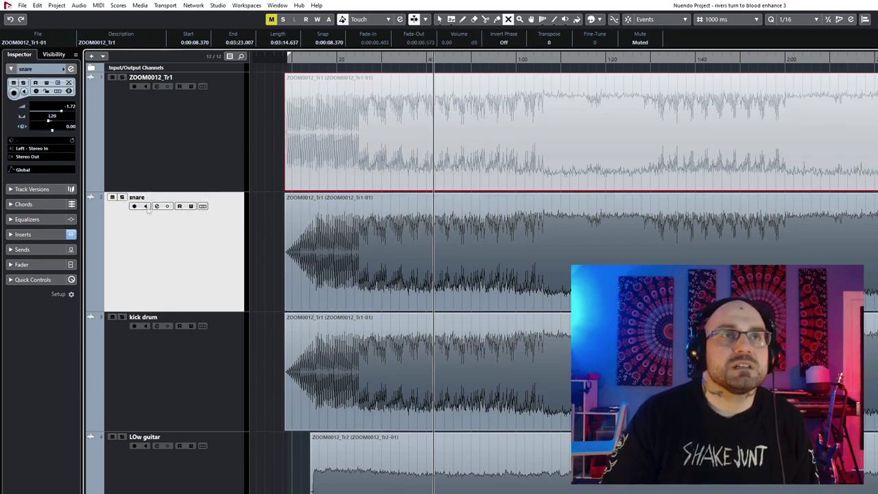
click(122, 198)
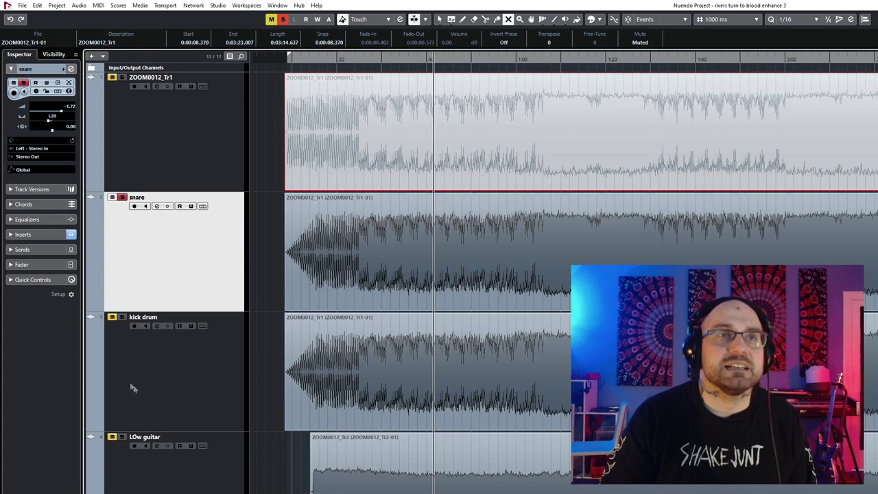
key(space)
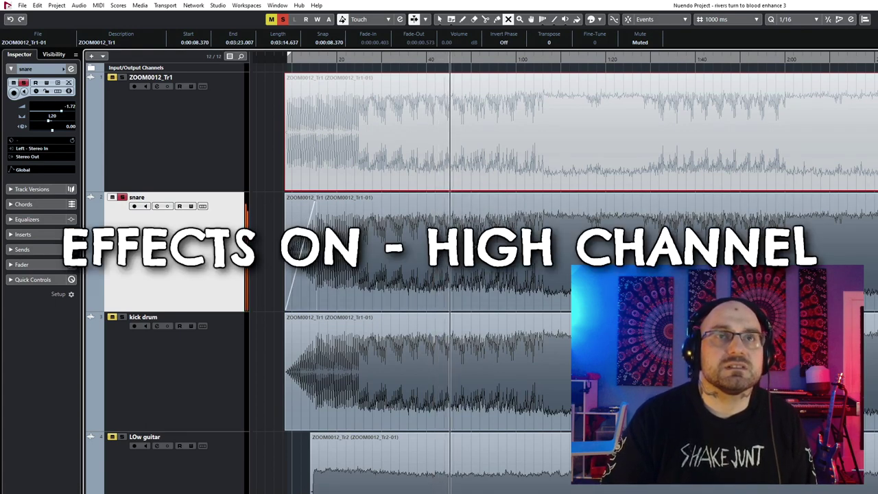
click(122, 197)
click(121, 318)
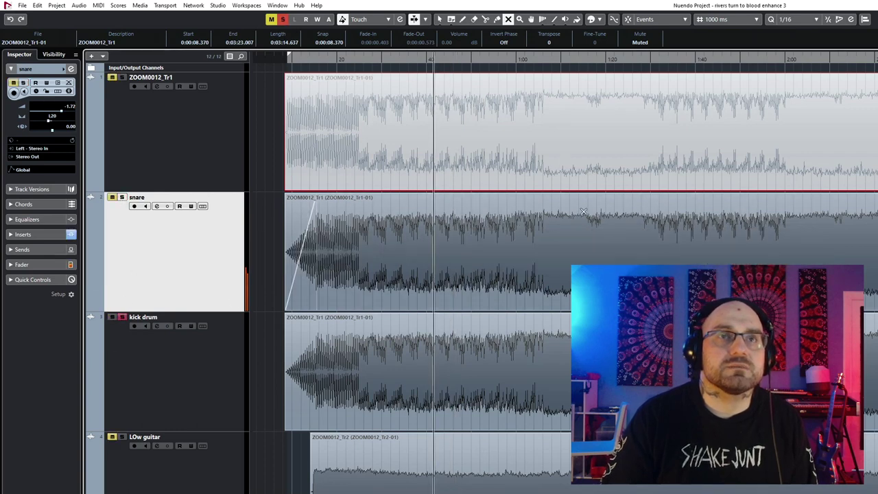
key(space)
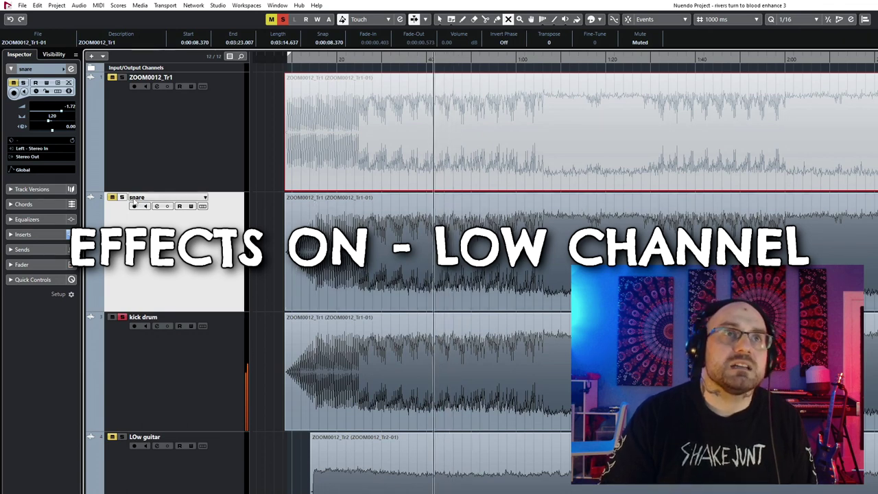
- Briefly recheck ZOOM0012_Tr1 soloed, then mute its event again and solo snare and kick drum
key(s)
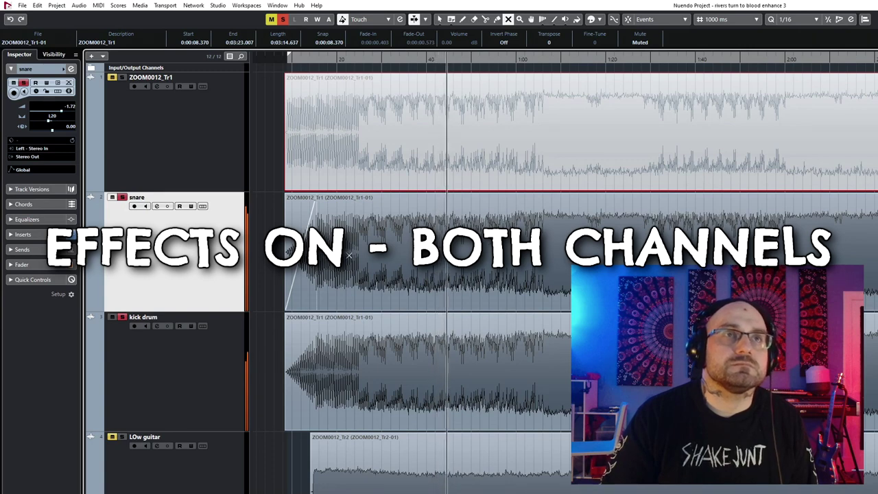
click(122, 198)
click(400, 118)
click(122, 77)
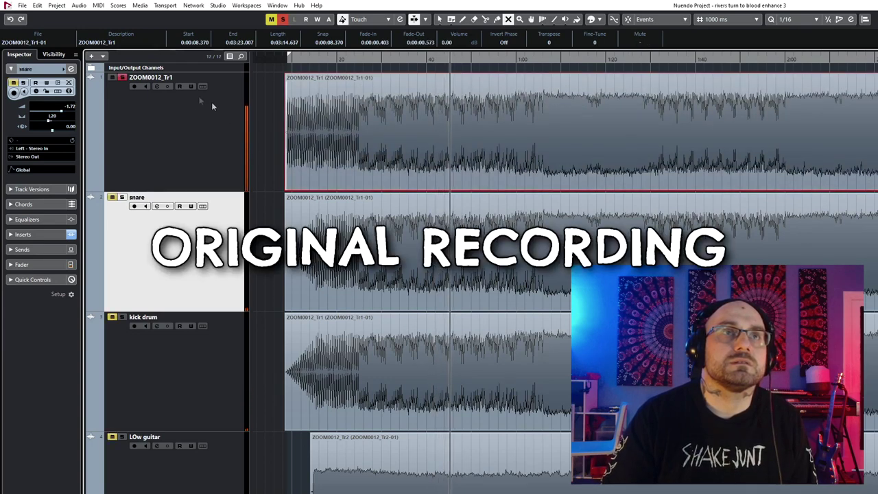
click(122, 76)
key(shift+m)
click(122, 198)
click(122, 317)
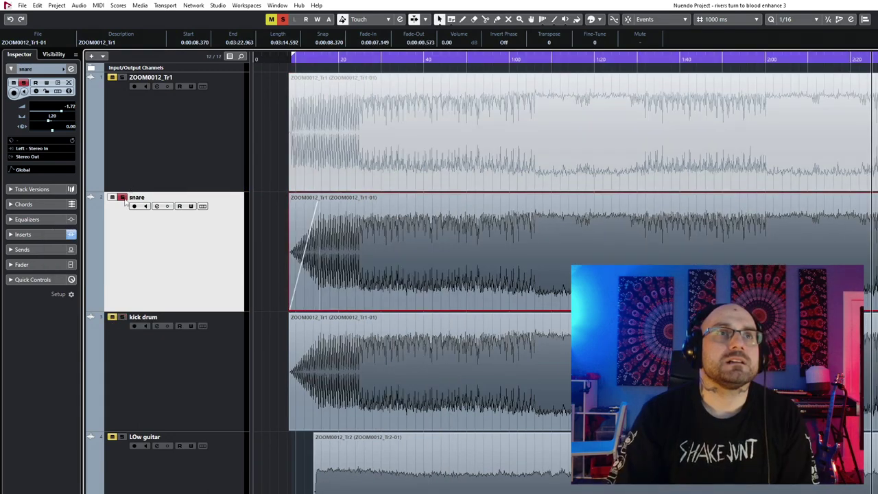
- Re-solo the snare and open its channel settings and REQ 4 Stereo equalizer
click(122, 198)
click(122, 198)
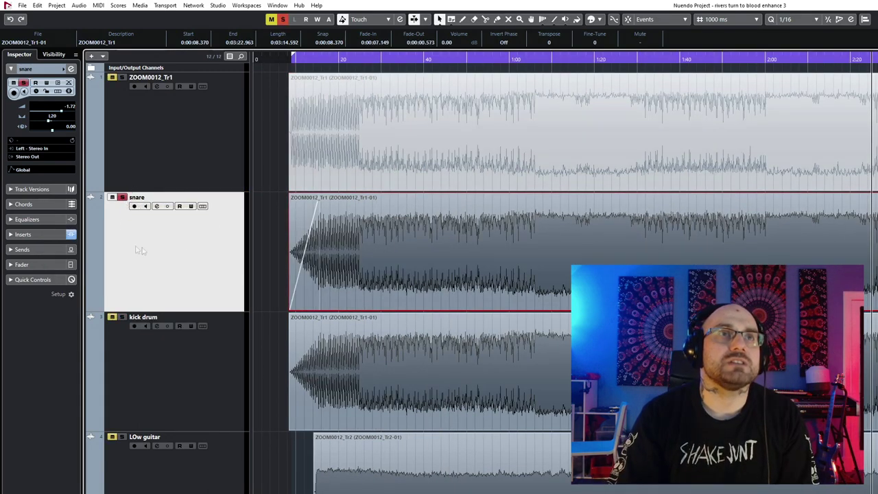
click(157, 206)
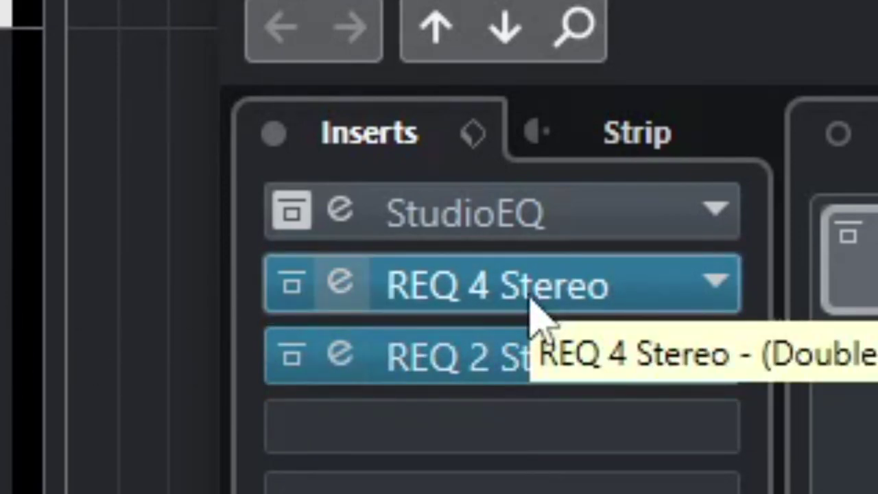
click(341, 288)
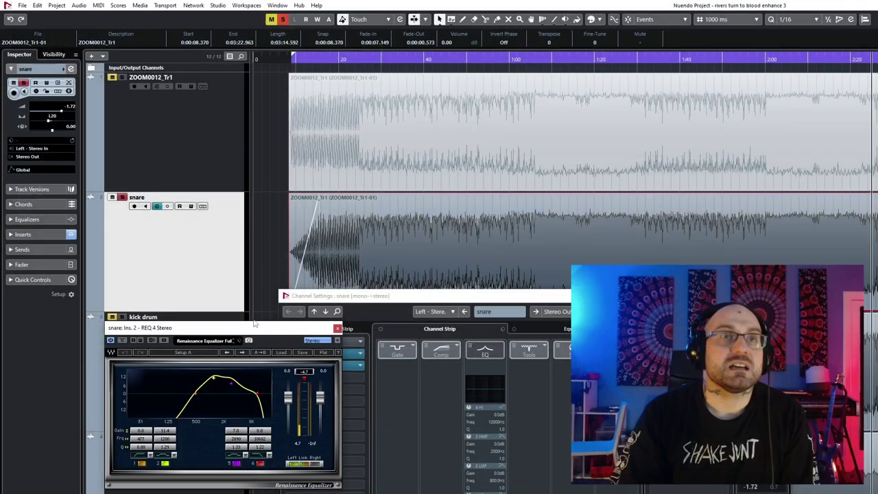
- A/B the snare's REQ 2 Stereo bypass, close its window, and solo the kick drum
click(347, 365)
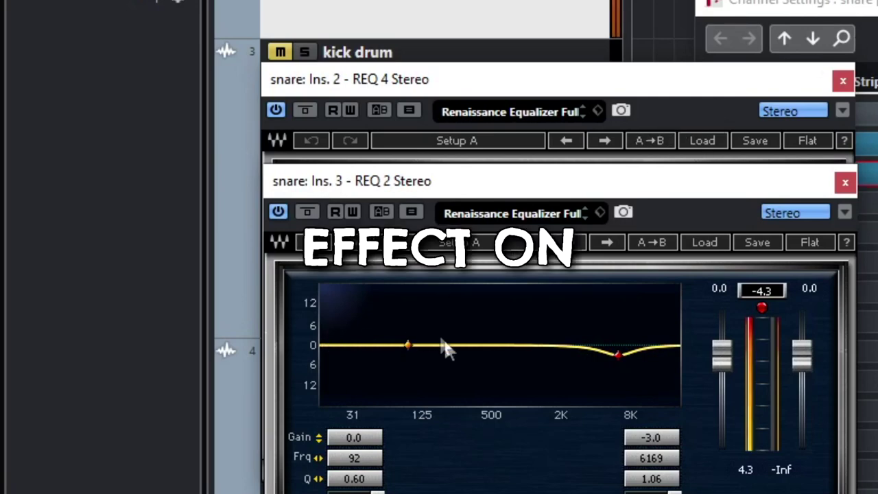
click(307, 213)
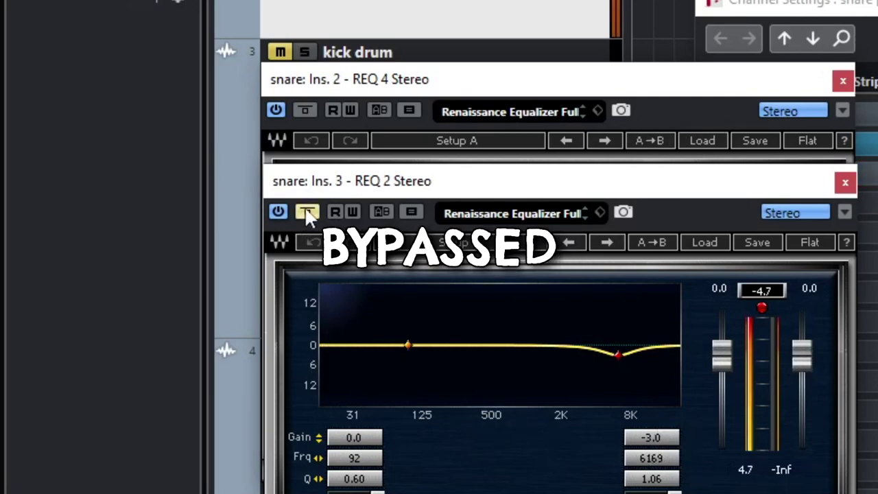
click(306, 213)
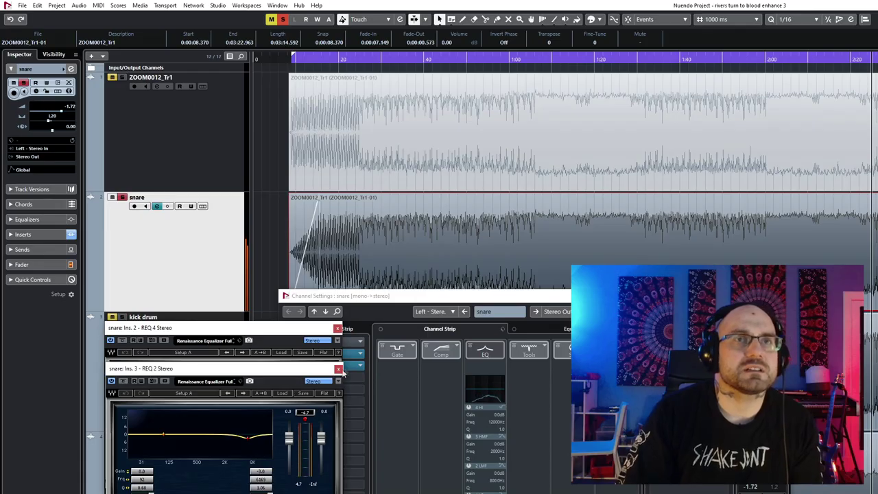
click(337, 369)
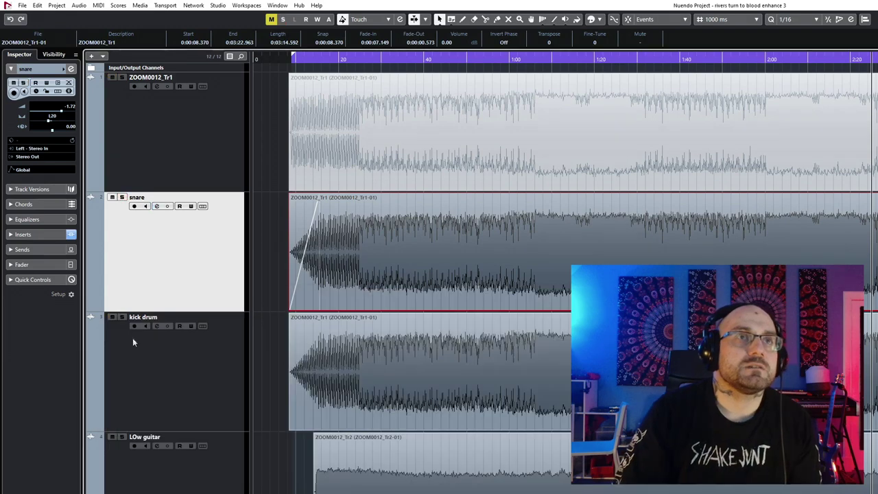
click(122, 318)
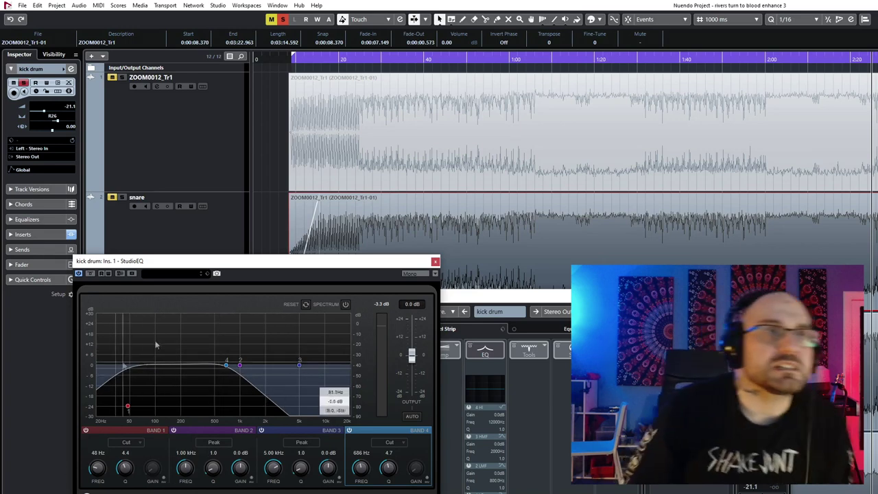
- Open the kick drum's Torque Mono and A/B it with Bypass, leaving it active
click(258, 247)
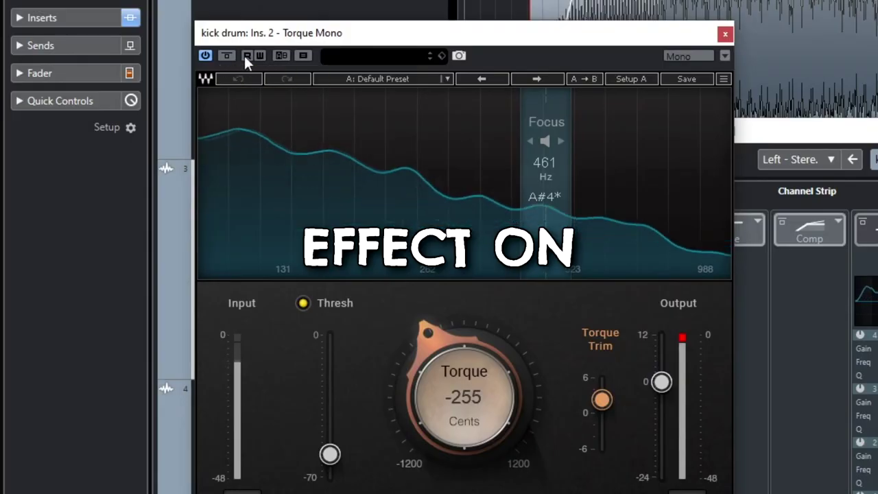
click(226, 55)
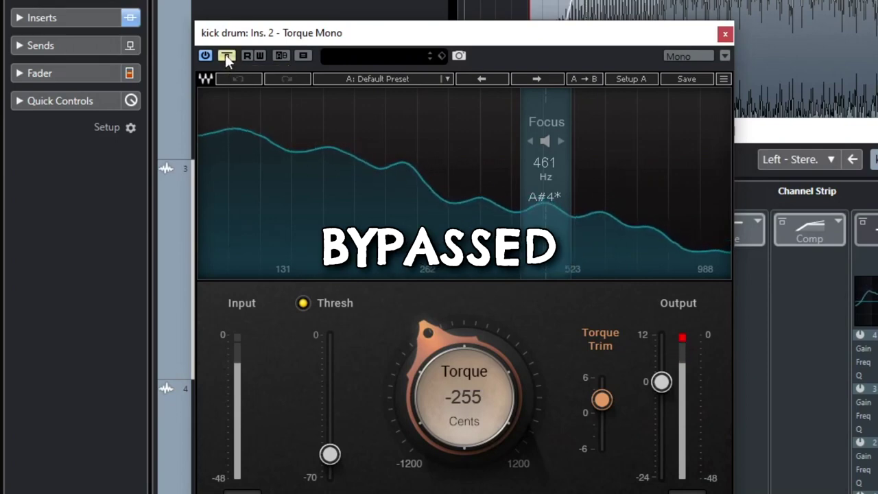
click(226, 55)
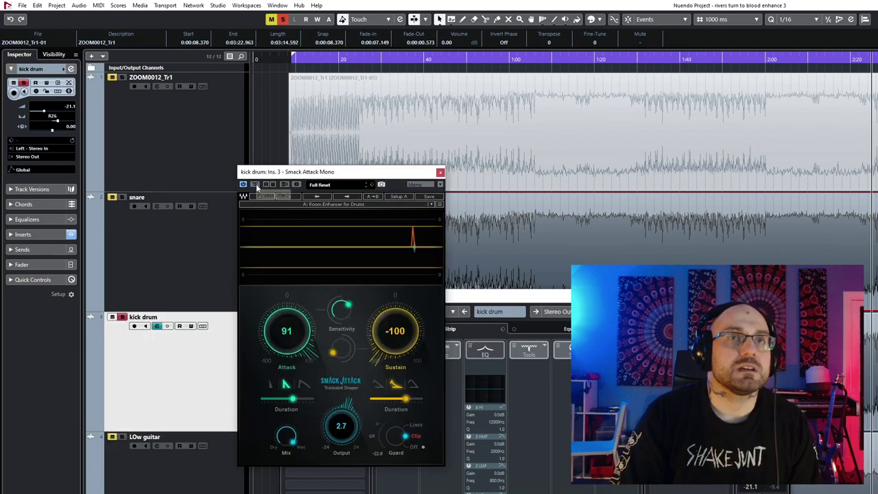
- Move Smack Attack aside, A/B its bypass leaving it on, then reposition the REQ 2 Mono window
drag(281, 172, 163, 197)
click(137, 210)
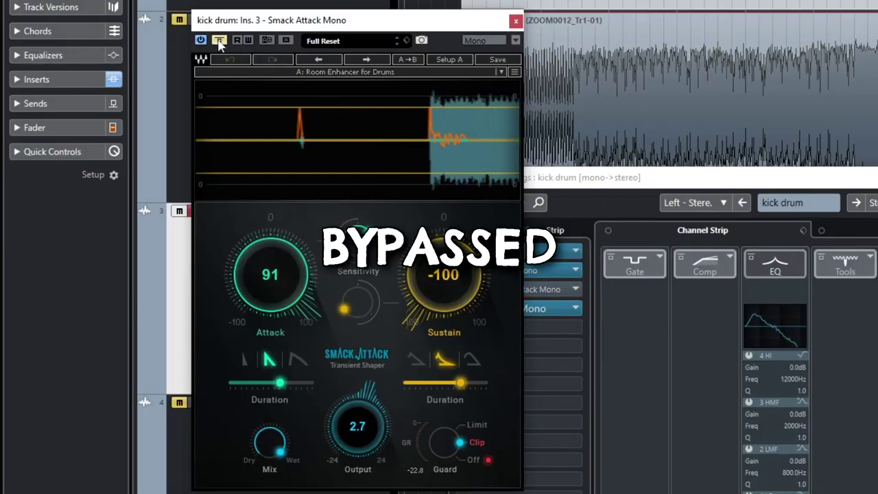
click(218, 40)
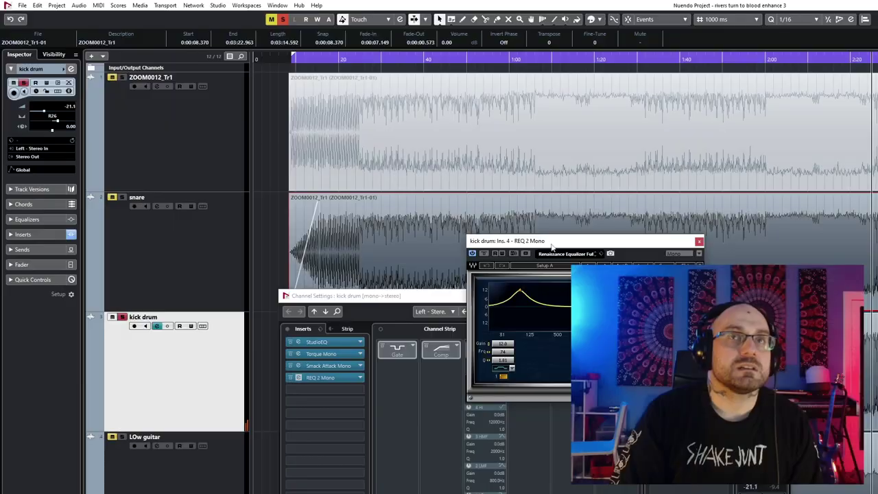
drag(536, 235, 316, 242)
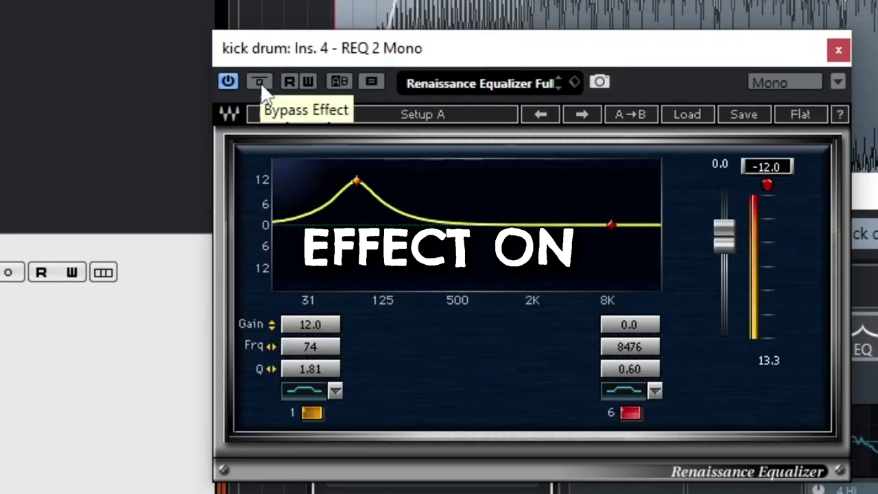
- Bypass and re-enable the kick's REQ 2 Mono 74 Hz boost, then close its window
click(261, 255)
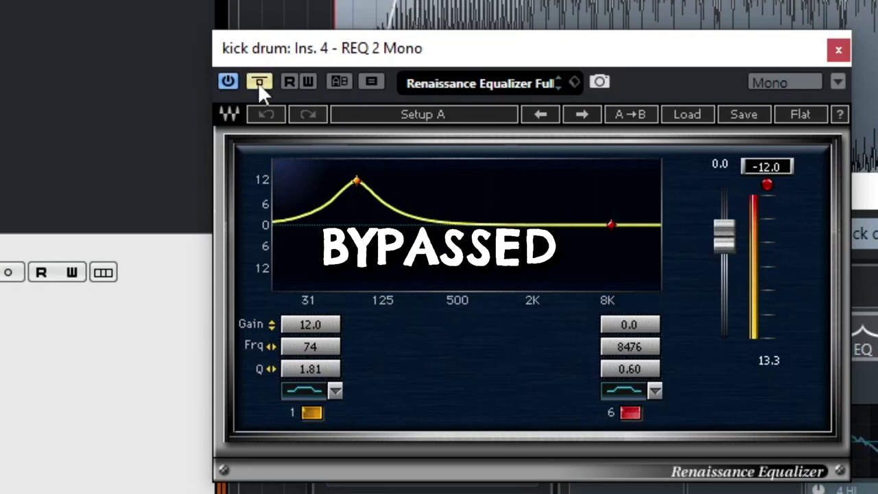
click(259, 84)
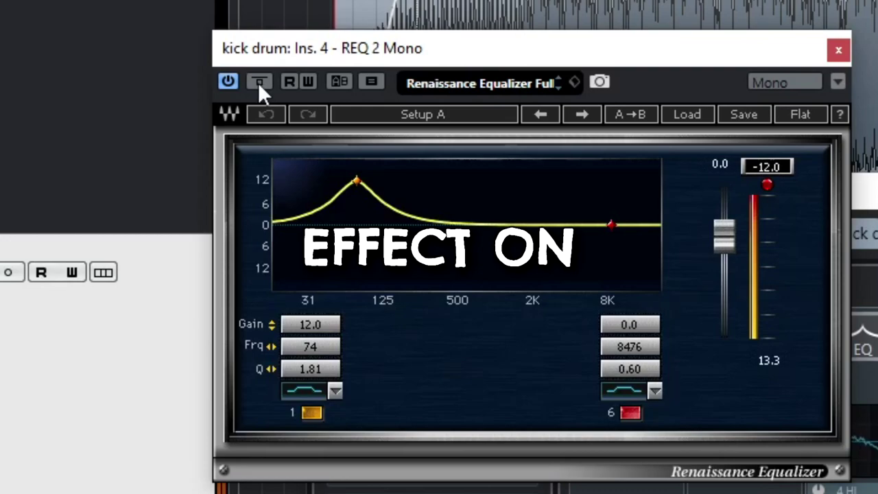
click(838, 49)
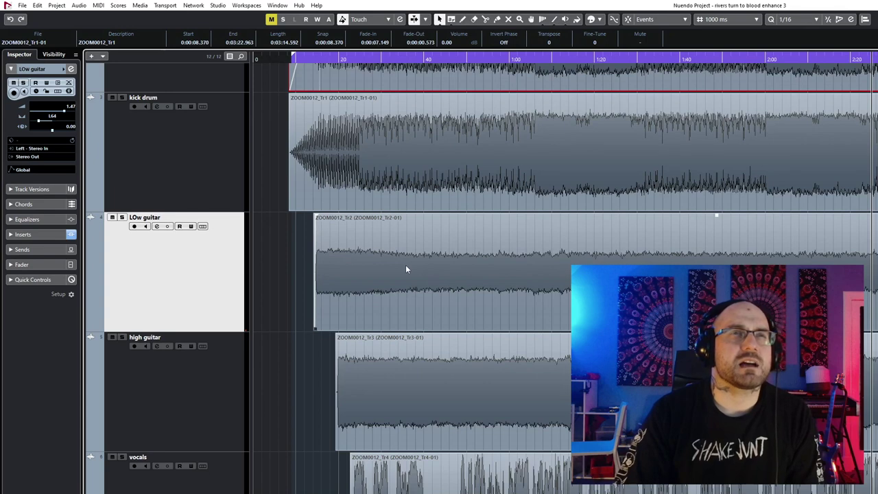
- Solo the LOw guitar and open its CLA Guitars Mono/Stereo insert in Channel Settings
click(181, 404)
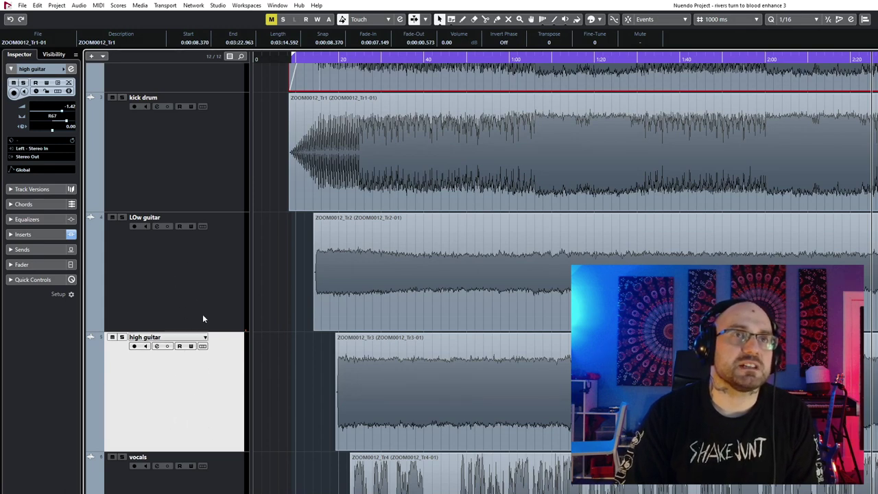
click(191, 291)
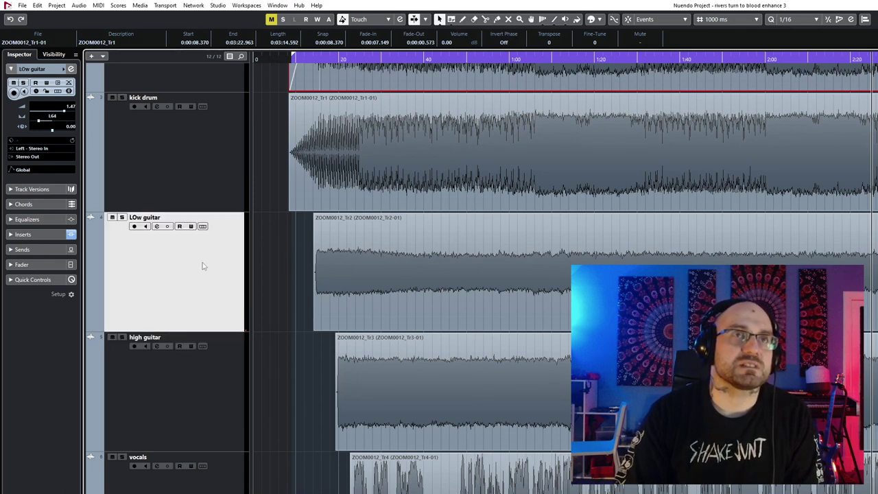
click(186, 398)
click(204, 221)
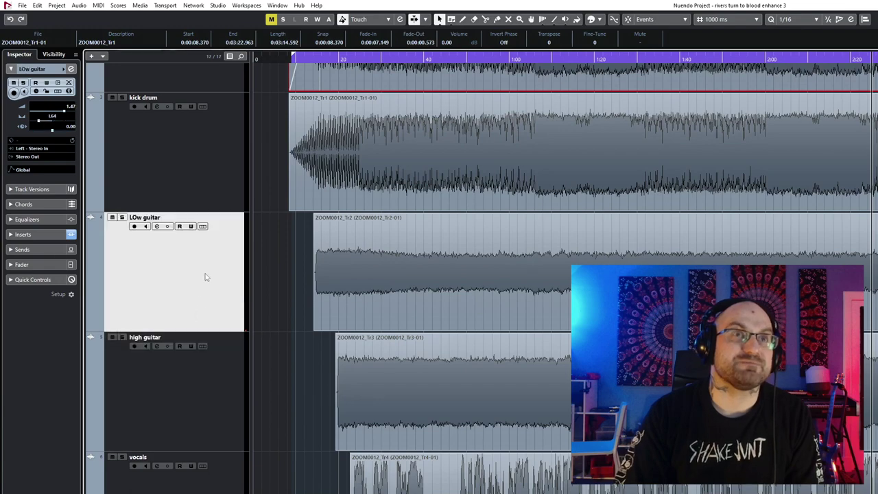
click(122, 217)
click(157, 225)
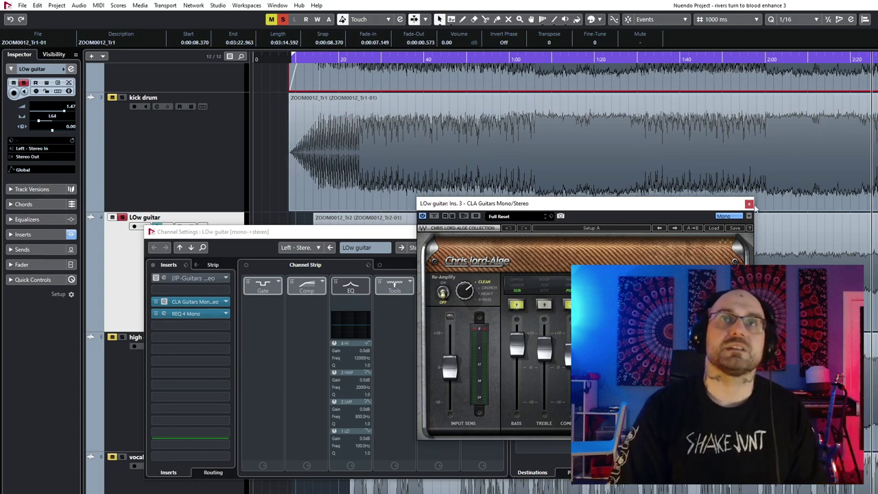
- Bypass and re-enable the LOw guitar's CLA Guitars plugin, then close its window
click(163, 312)
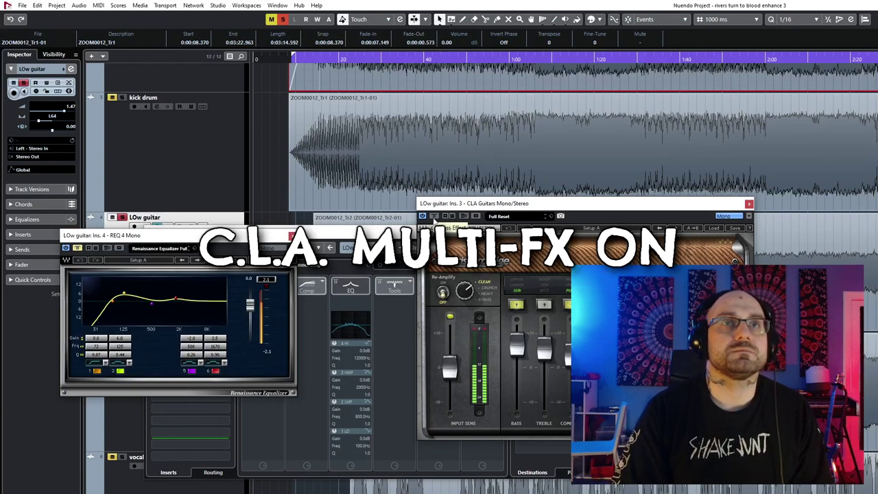
click(434, 217)
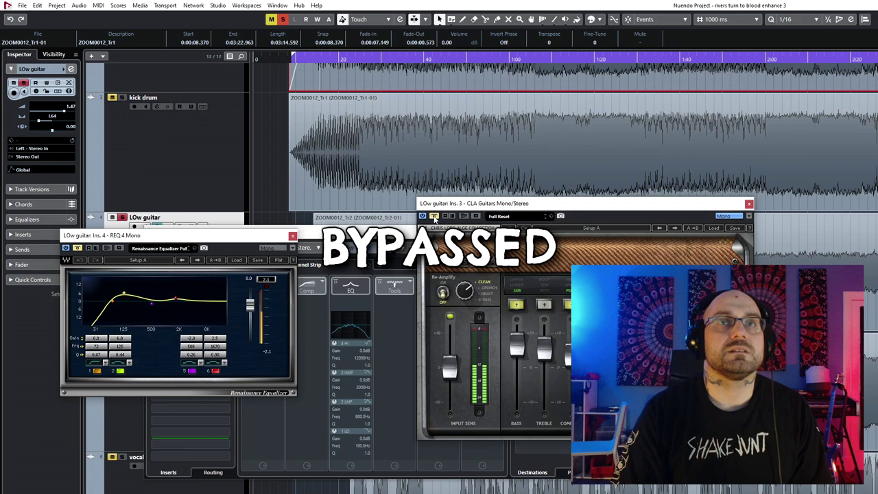
click(434, 216)
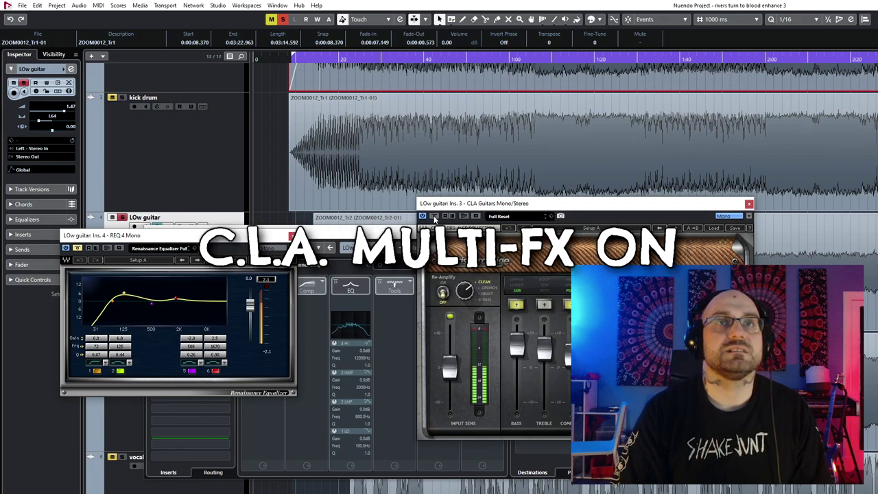
click(748, 203)
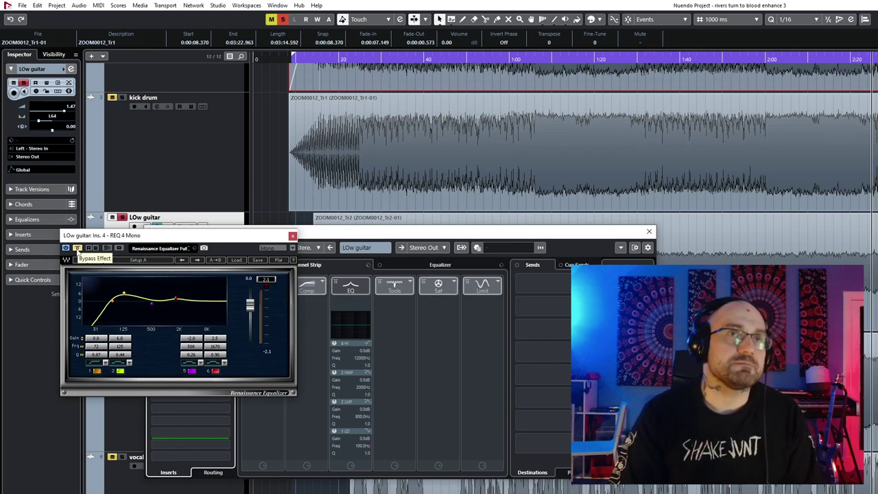
- Toggle the LOw guitar's REQ 4 Mono EQ bypass twice, ending active, and close the windows
click(77, 248)
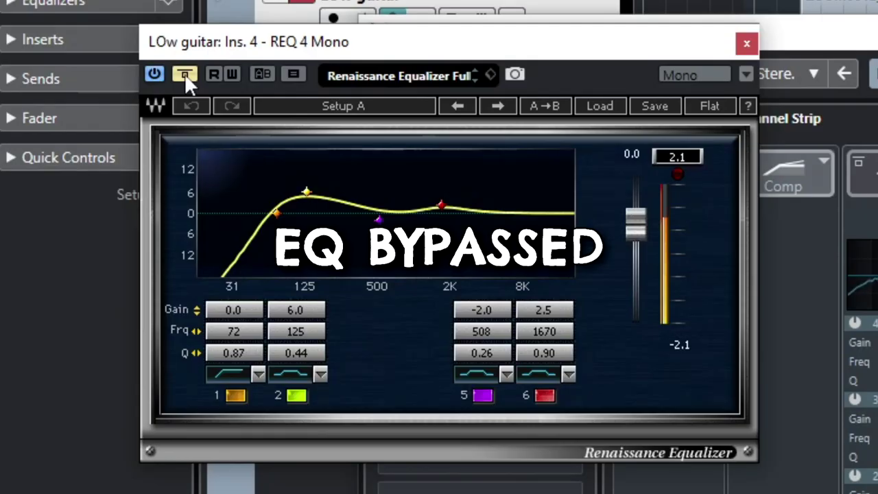
click(79, 247)
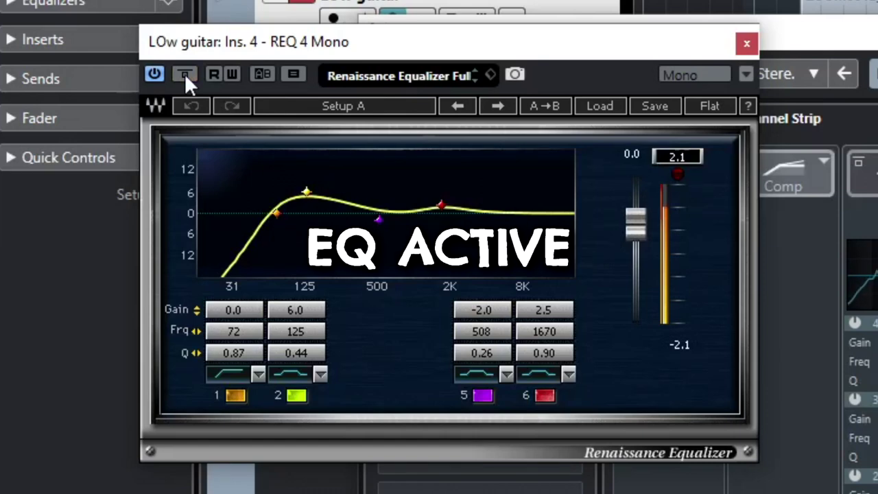
click(185, 73)
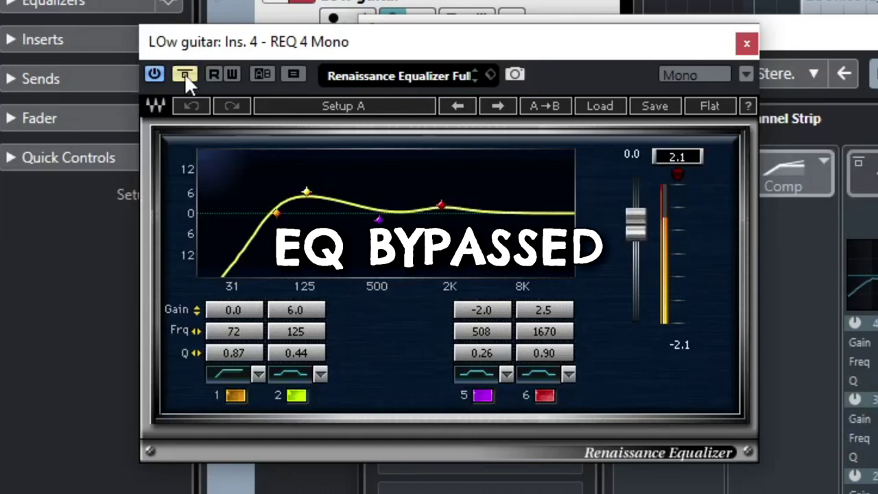
click(184, 73)
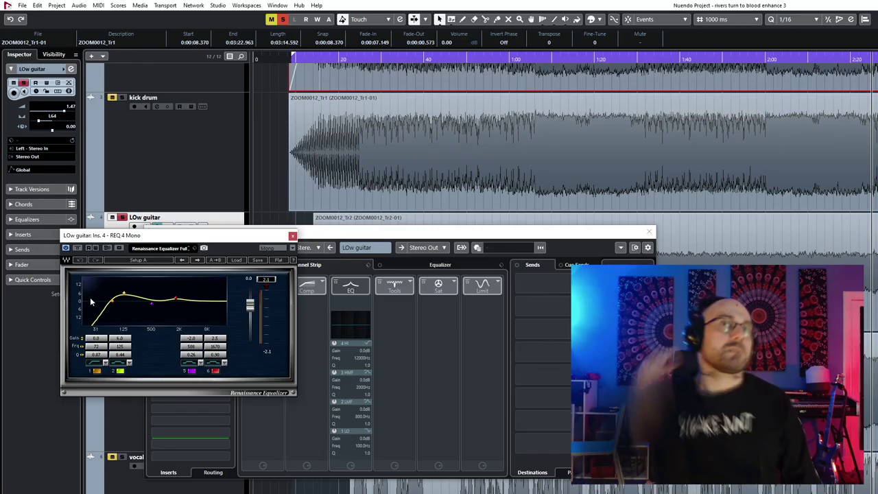
click(292, 236)
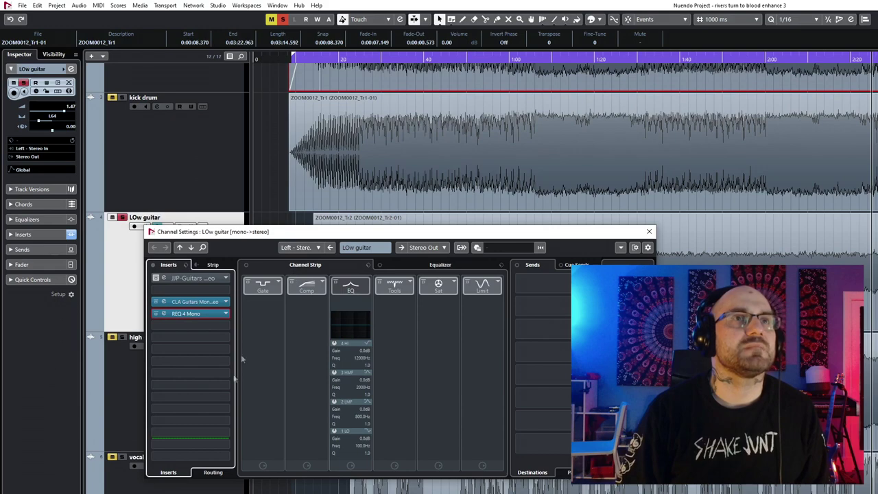
click(650, 235)
- Unsolo the LOw guitar, solo the high guitar, and view its REQ 4 Mono equaliser
click(124, 217)
click(121, 337)
click(134, 346)
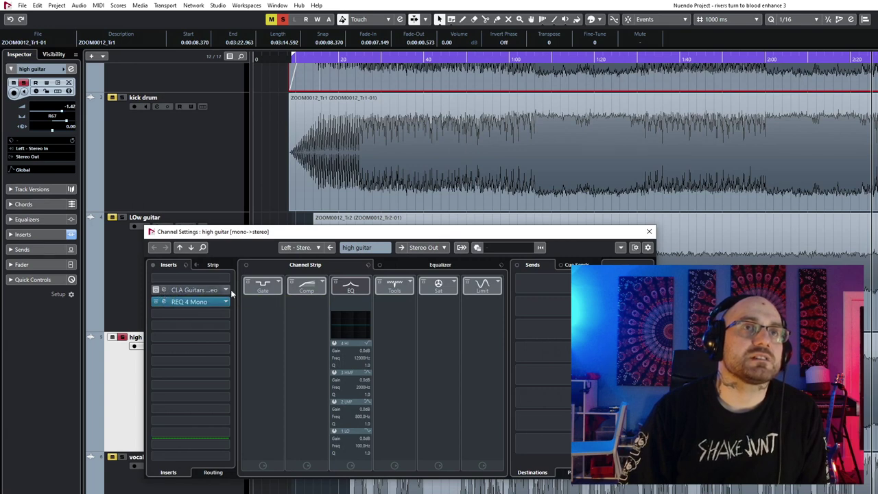
click(182, 302)
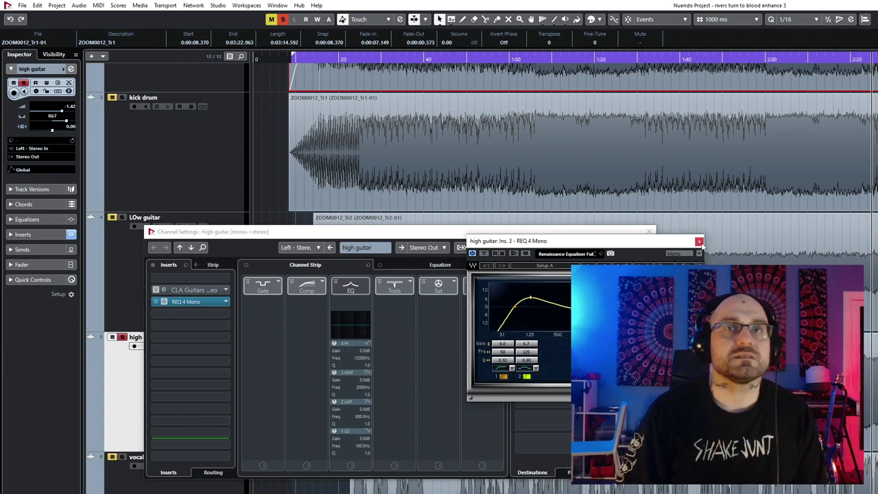
click(699, 241)
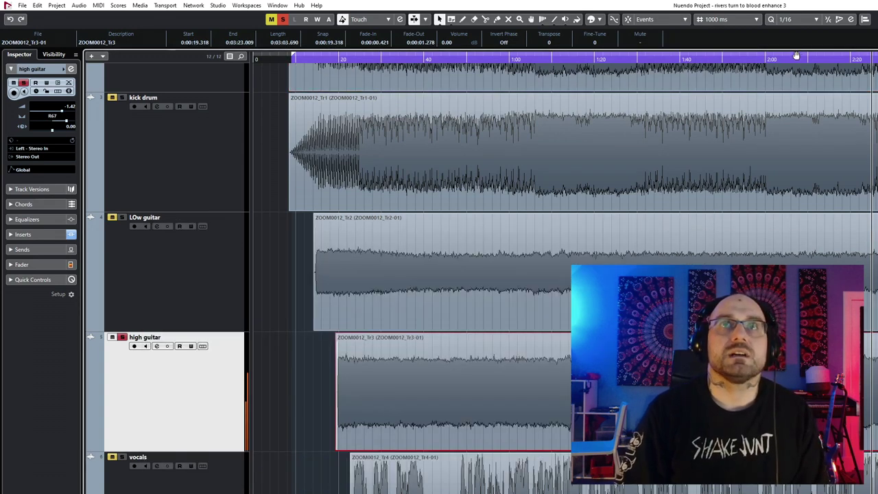
- From later in the song, A/B the high guitar's REQ 4 Mono EQ, leaving it active
click(724, 58)
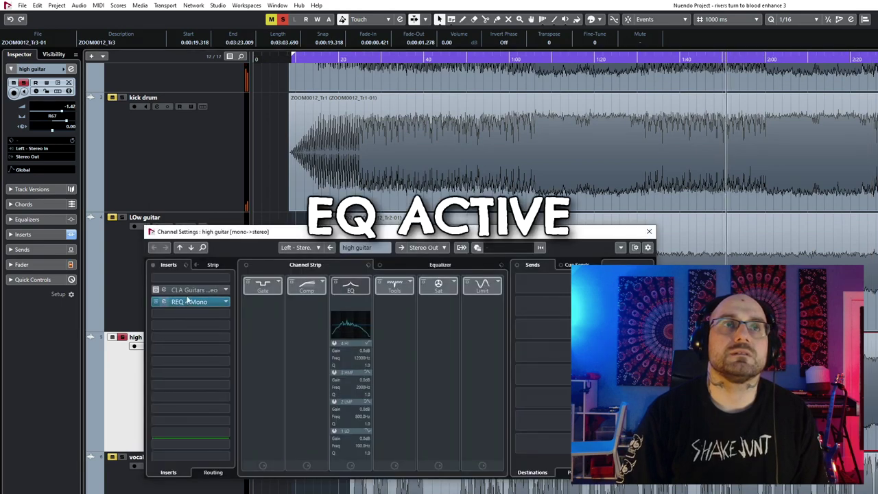
click(165, 301)
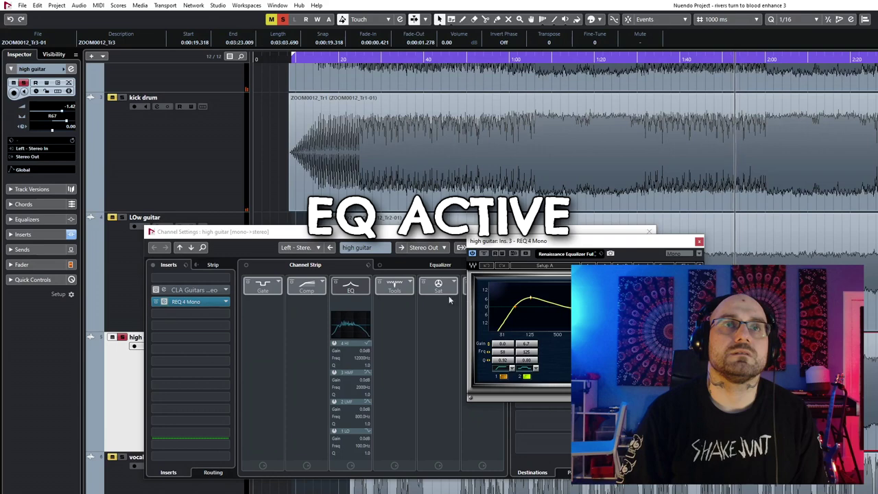
click(484, 254)
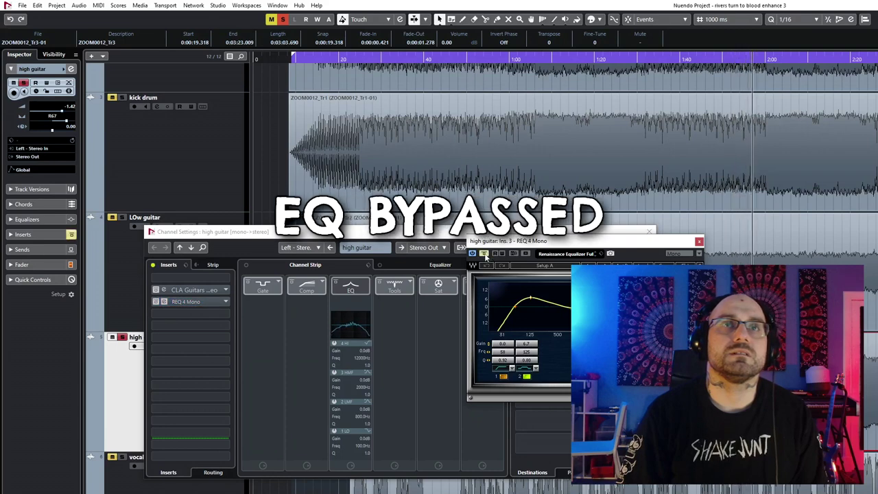
click(485, 255)
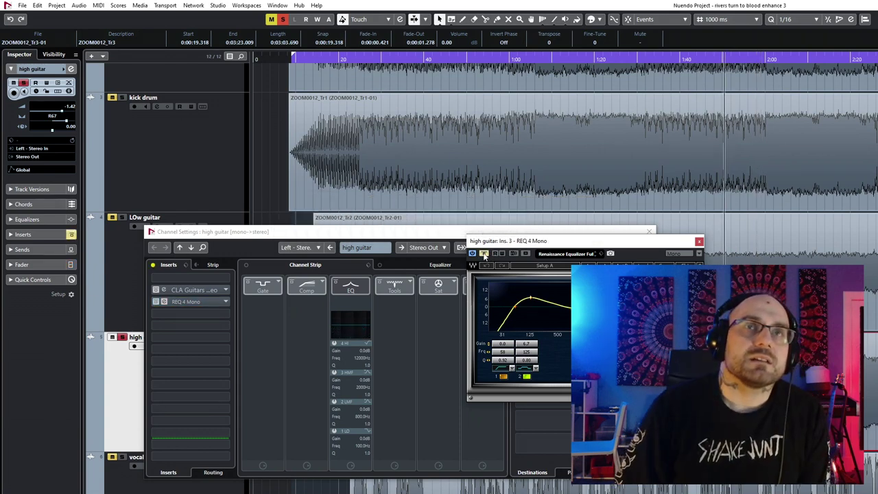
click(484, 255)
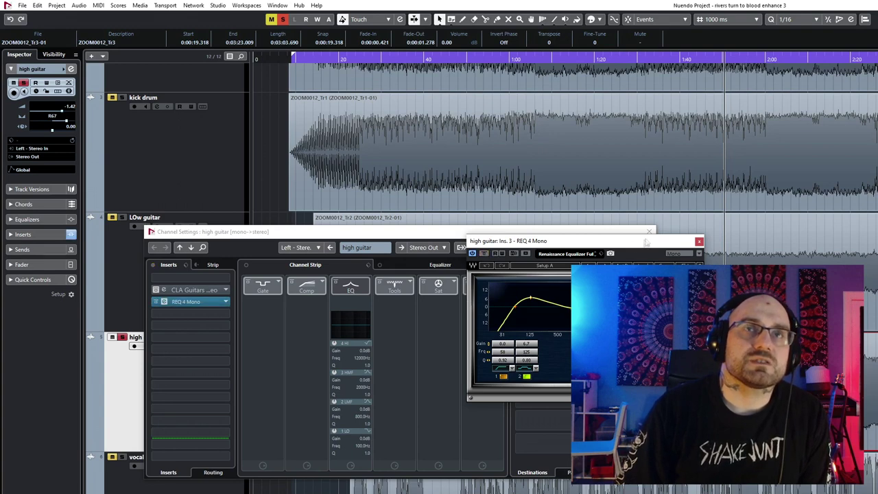
click(699, 241)
- Switch the channel settings to the vocals track and open its Vocal Rider plugin
click(649, 231)
click(157, 468)
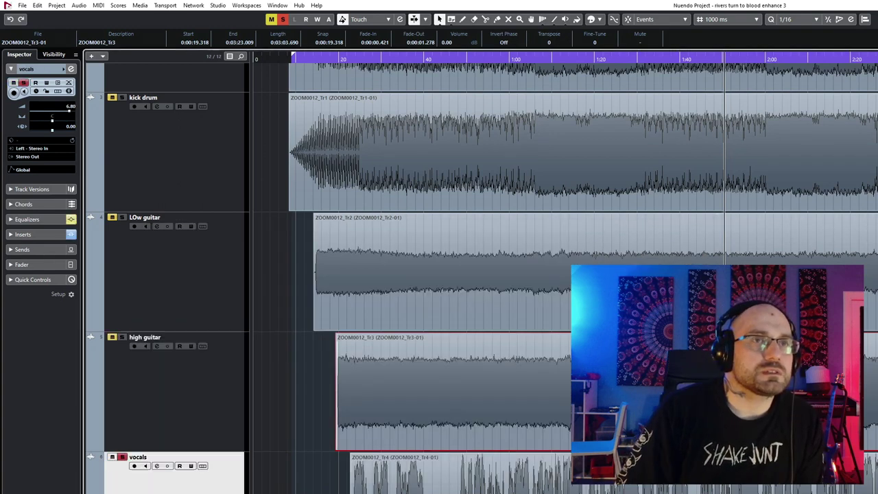
click(156, 465)
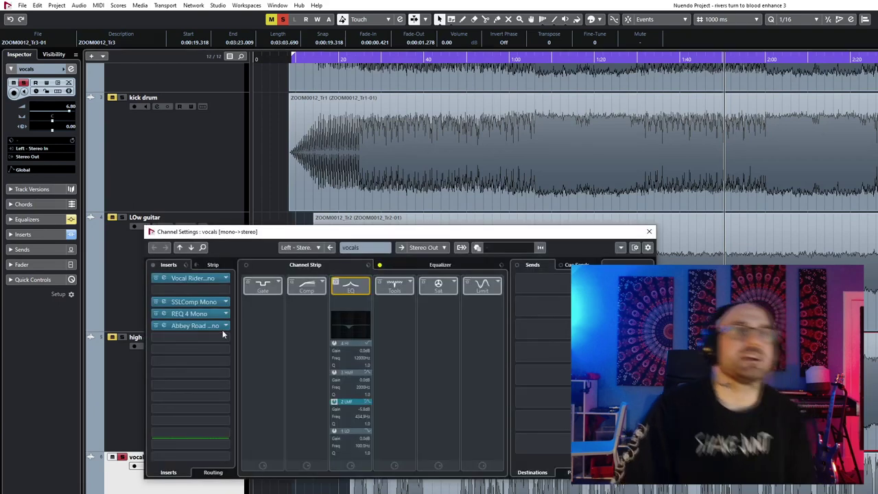
double_click(166, 277)
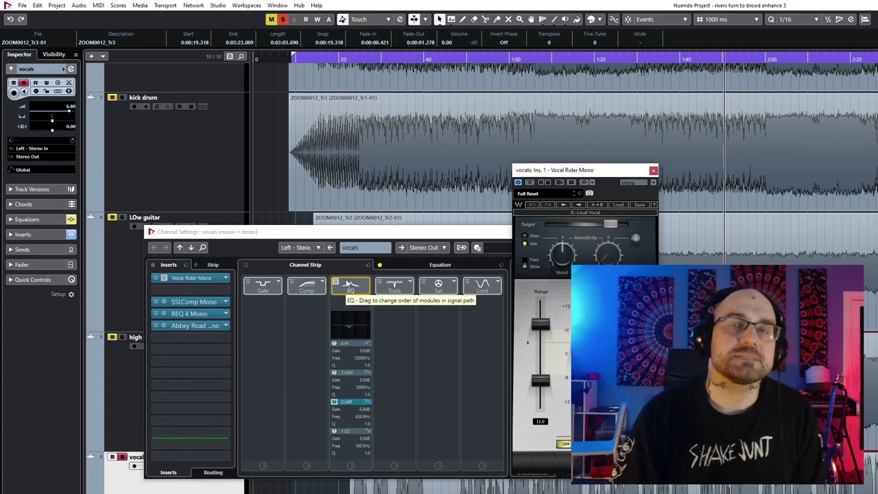
- Nudge the Vocal Rider's rider level up slightly and play the song
drag(554, 170, 165, 262)
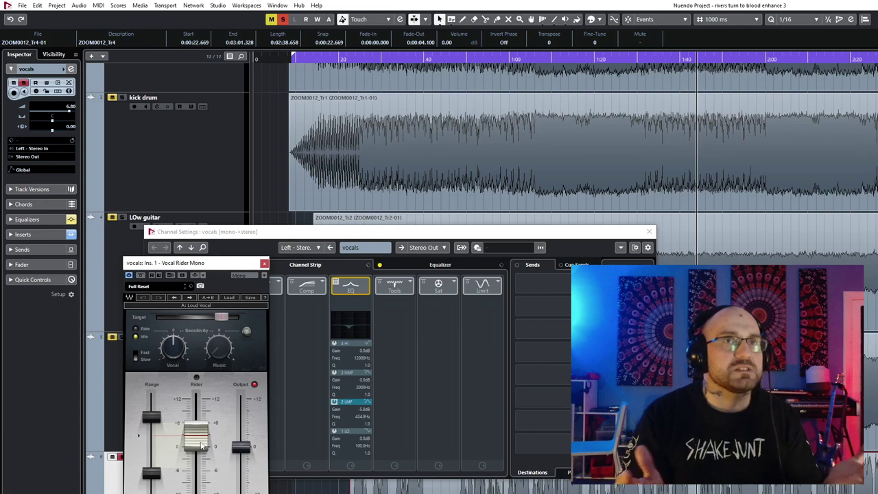
drag(201, 444, 201, 438)
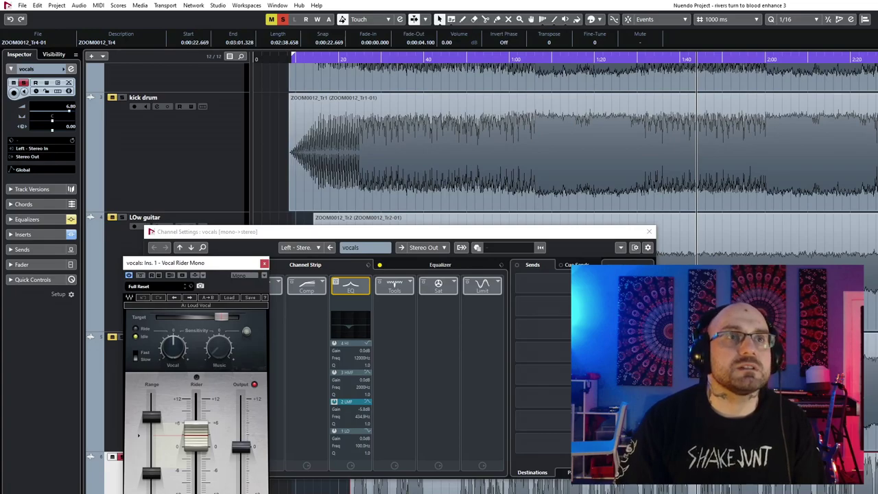
key(space)
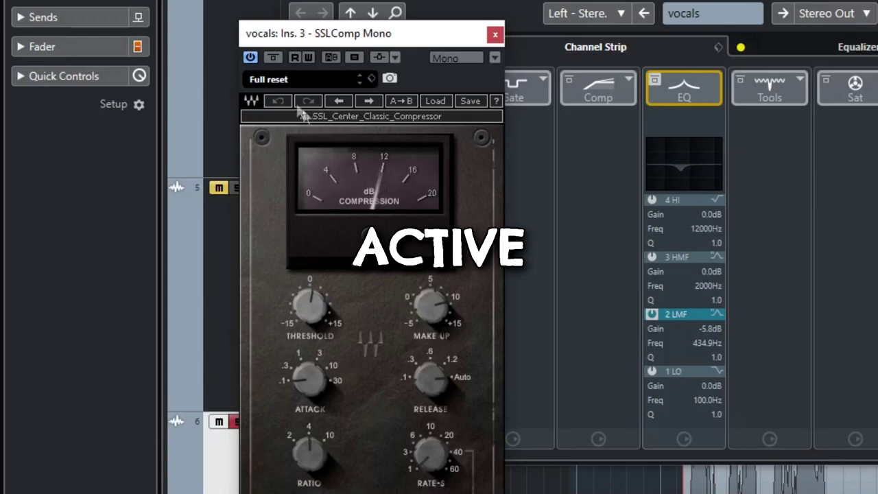
- Bypass the vocals' SSLComp Mono compressor for comparison, then close its window
click(274, 59)
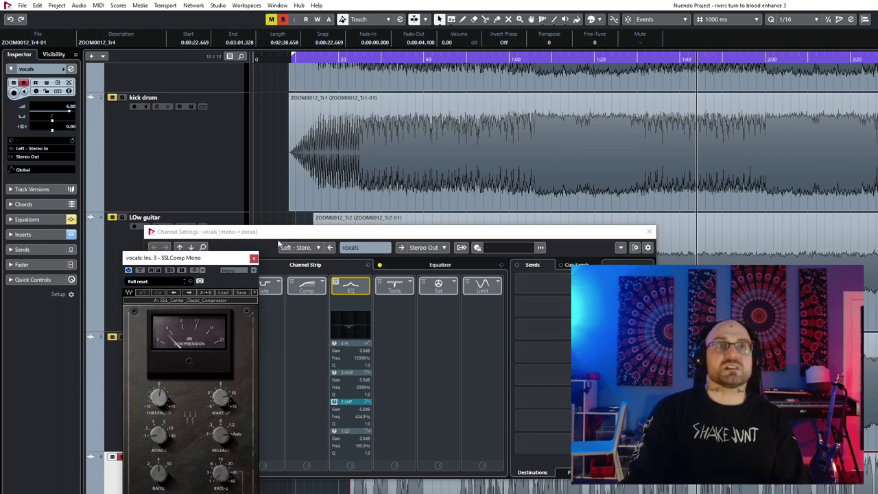
key(Escape)
click(188, 313)
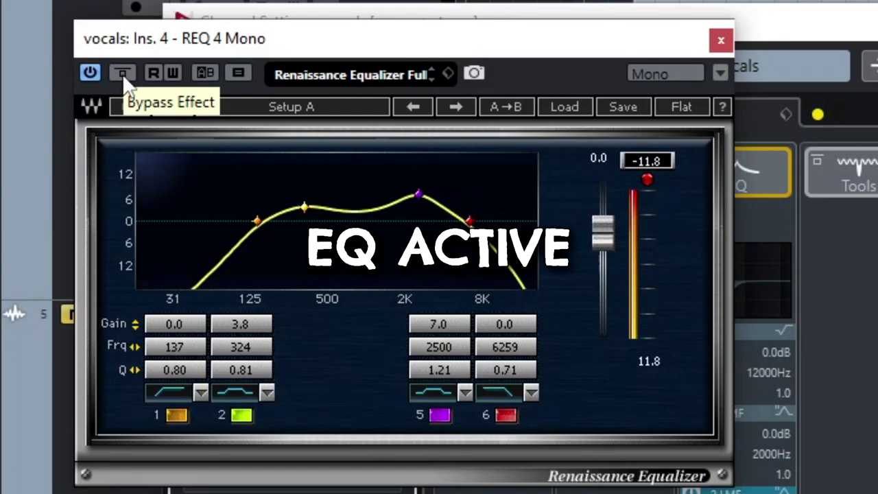
- Bypass the vocals' REQ 4 Mono EQ for comparison, then close the EQ window
click(122, 73)
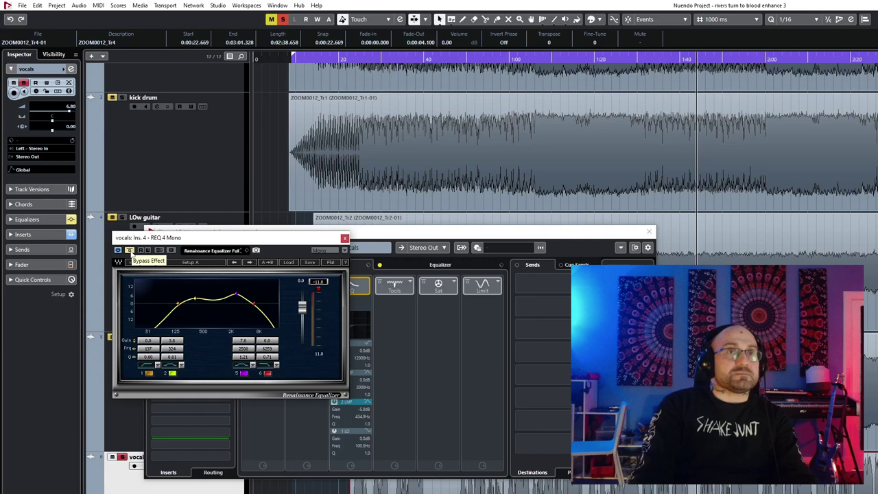
click(344, 237)
click(204, 319)
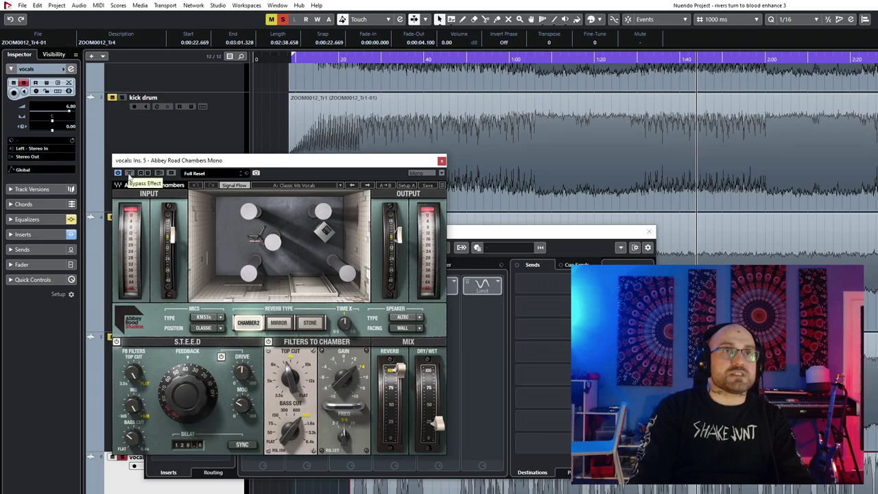
- Bypass the vocals' Abbey Road Chambers Mono reverb to hear them dry
click(129, 174)
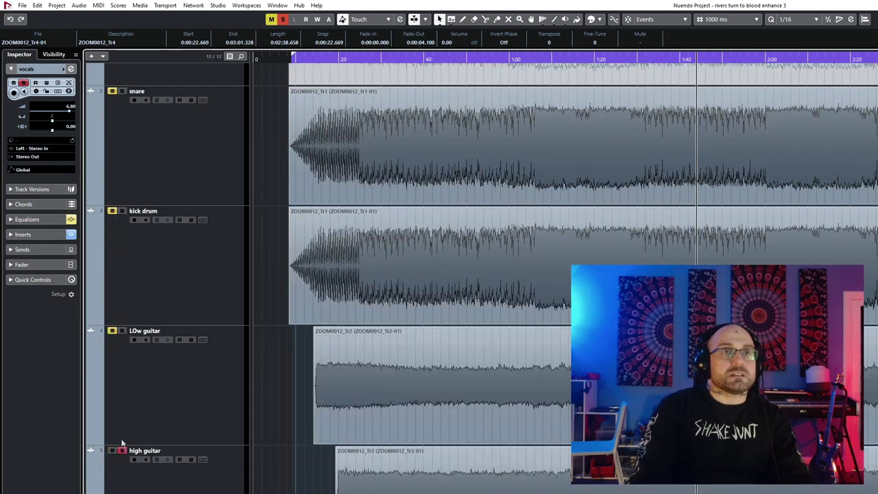
- Solo the LOw guitar, kick drum and snare tracks
click(122, 330)
click(122, 211)
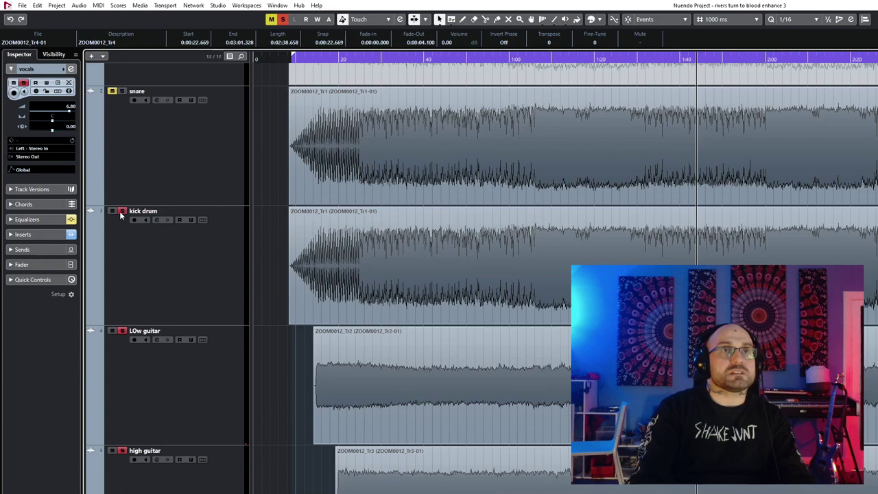
scroll(186, 218, up, 3)
click(122, 197)
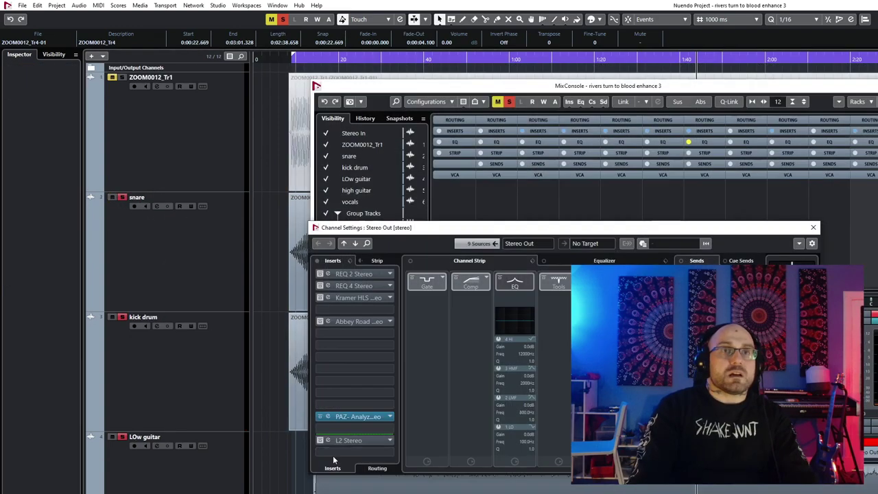
- Open the Stereo Out's REQ 2 Stereo equaliser, move it left, then close it
click(320, 274)
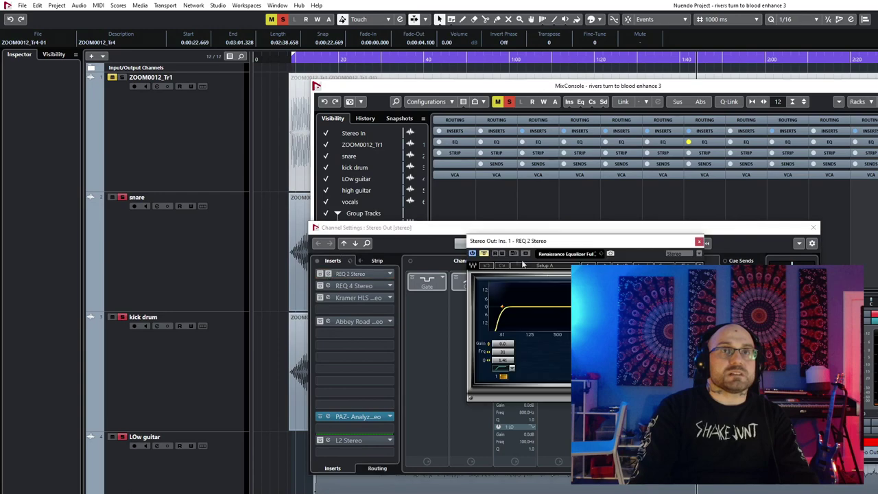
drag(570, 241, 168, 254)
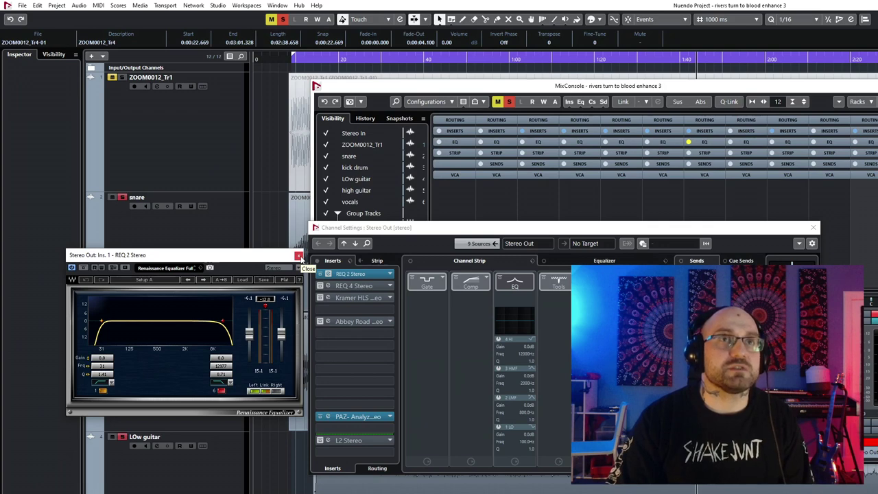
click(299, 256)
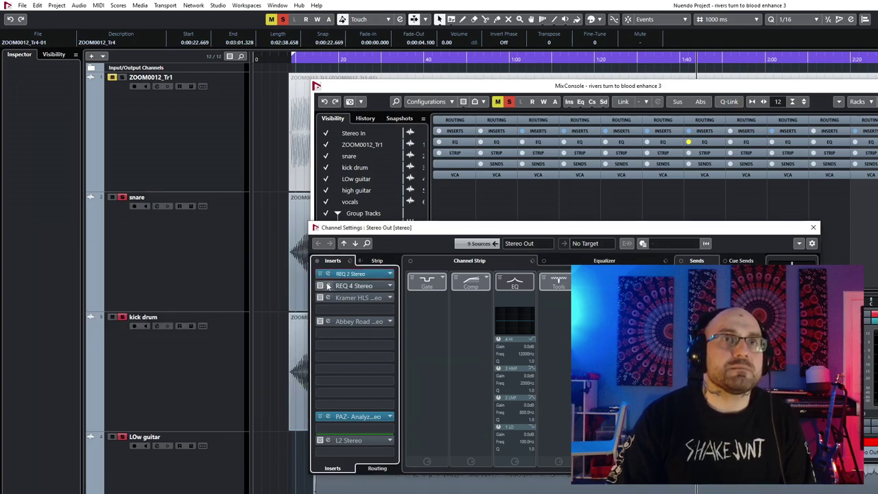
- Open the master bus REQ 4 Stereo equaliser, move it left, and leave it active
click(328, 286)
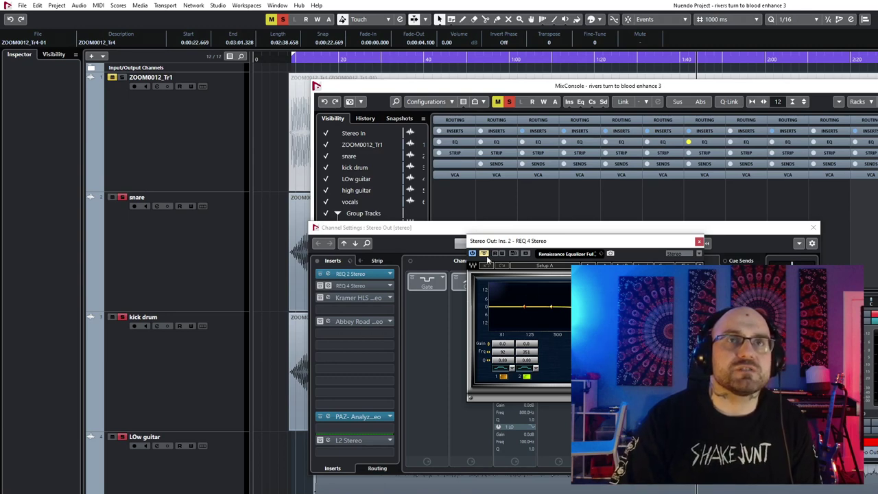
drag(508, 241, 127, 250)
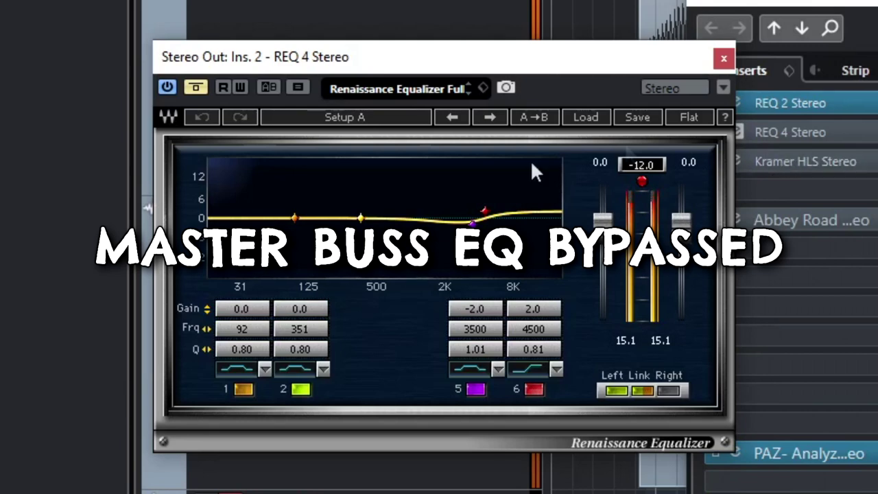
click(194, 89)
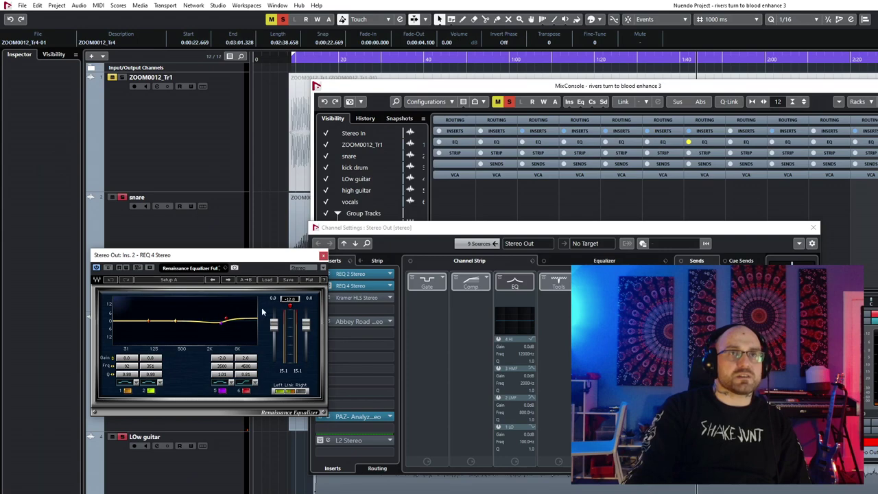
click(328, 297)
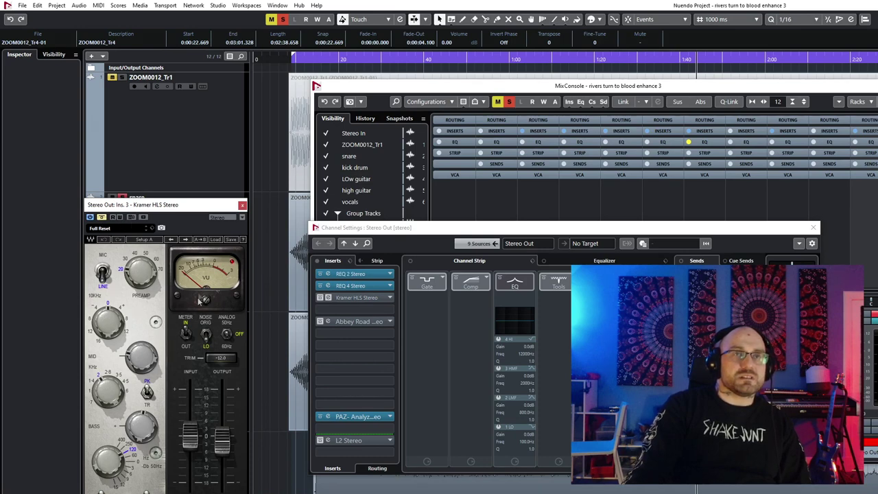
- Bypass and re-enable the Kramer HLS Stereo master compression twice, then close its window
click(102, 217)
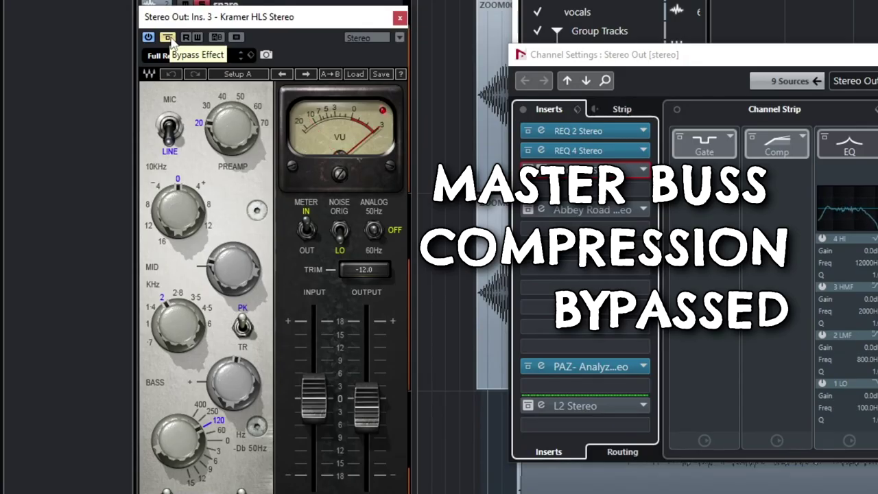
click(167, 38)
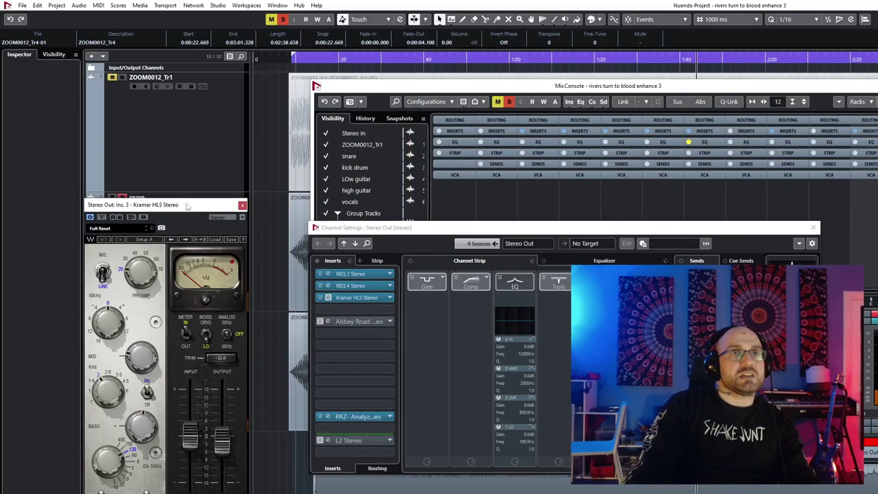
click(101, 218)
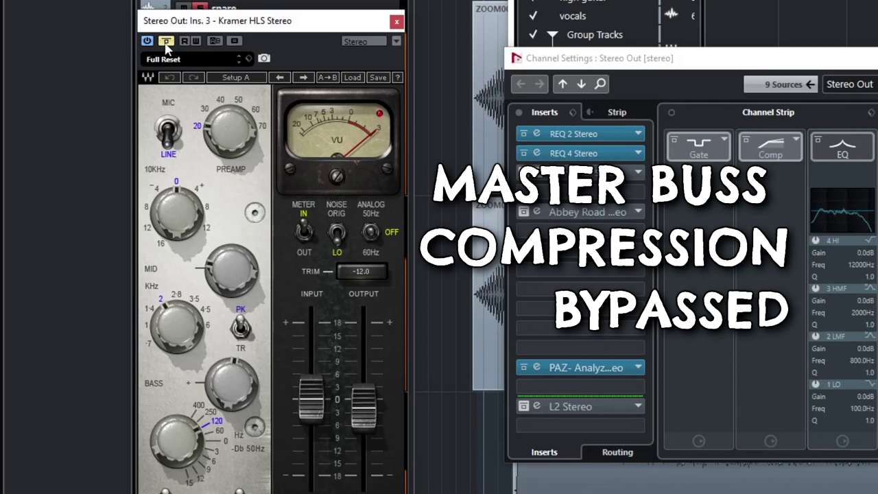
click(166, 43)
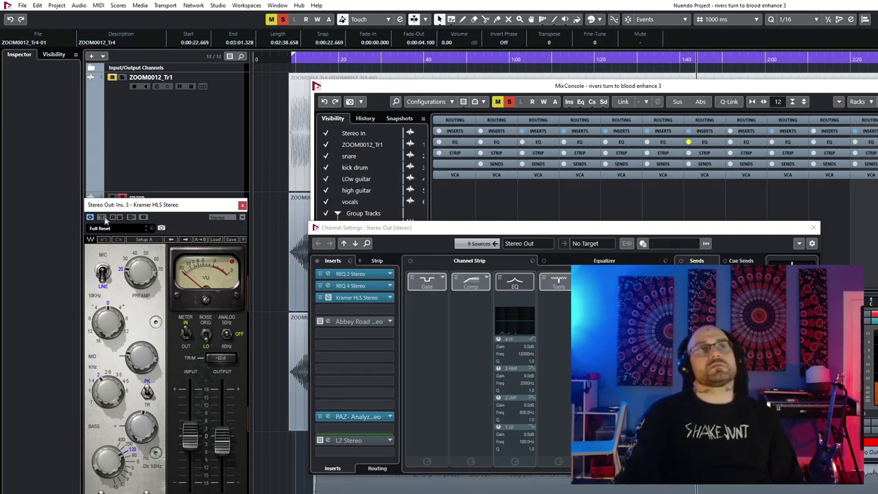
click(241, 205)
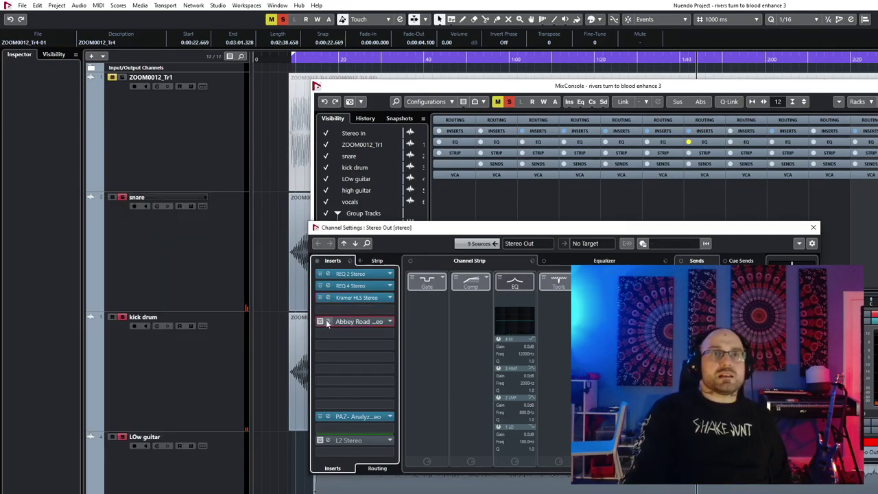
- Open the Stereo Out Abbey Road Plates reverb, review its Drum Room settings, then close it
click(359, 321)
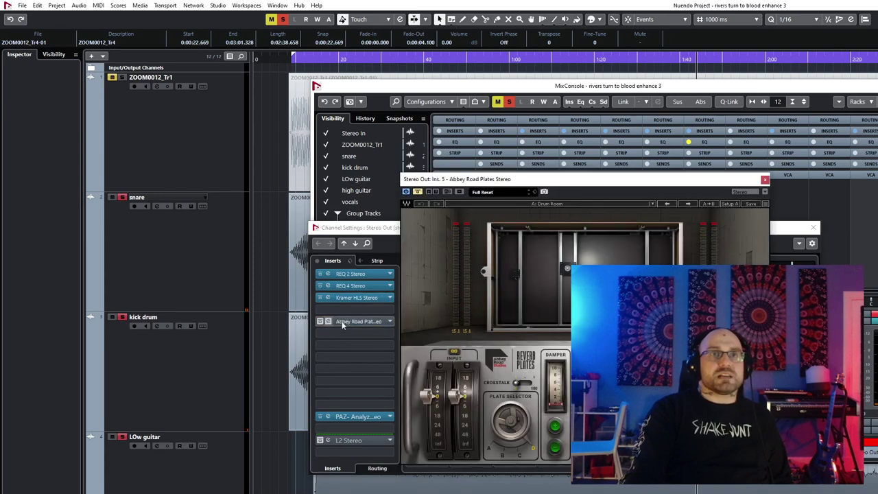
drag(552, 188, 252, 216)
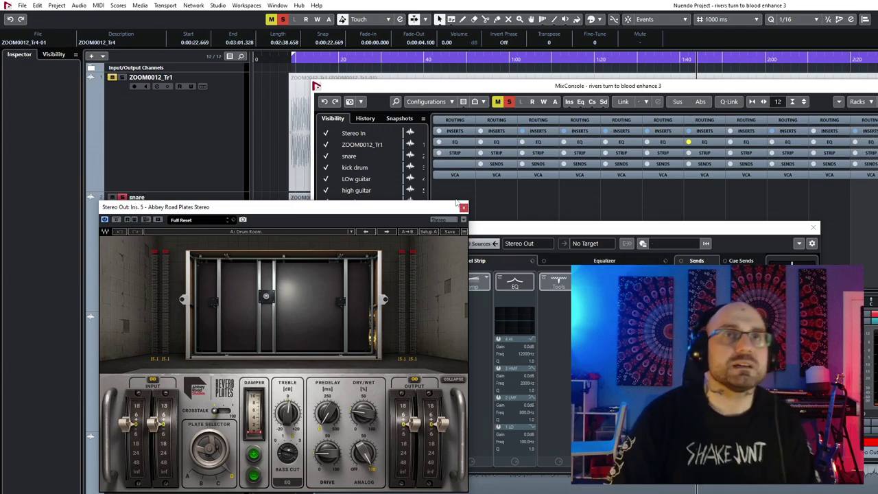
click(463, 206)
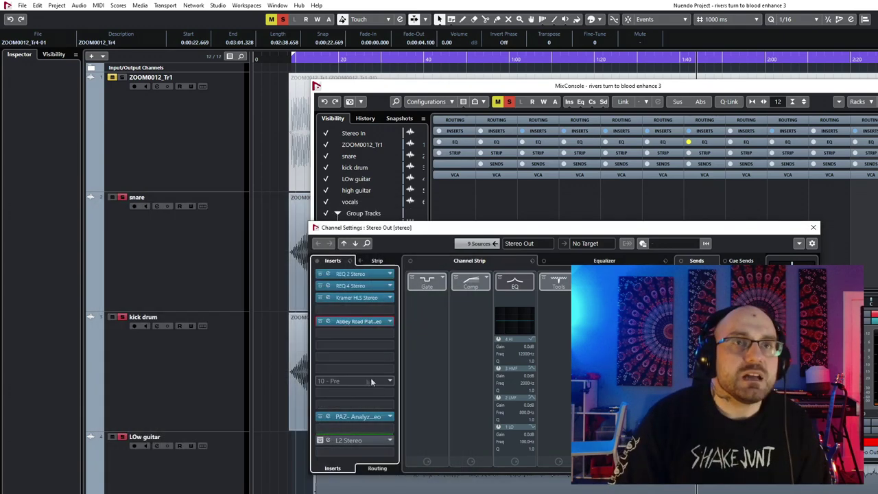
- Compare the mix with the L2 Stereo maximiser bypassed and on twice, then open the PAZ Analyzer
double_click(335, 439)
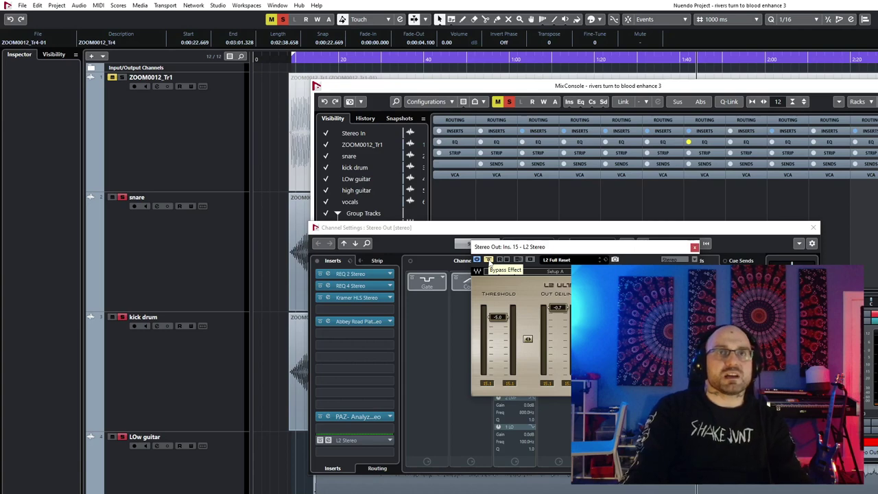
click(488, 260)
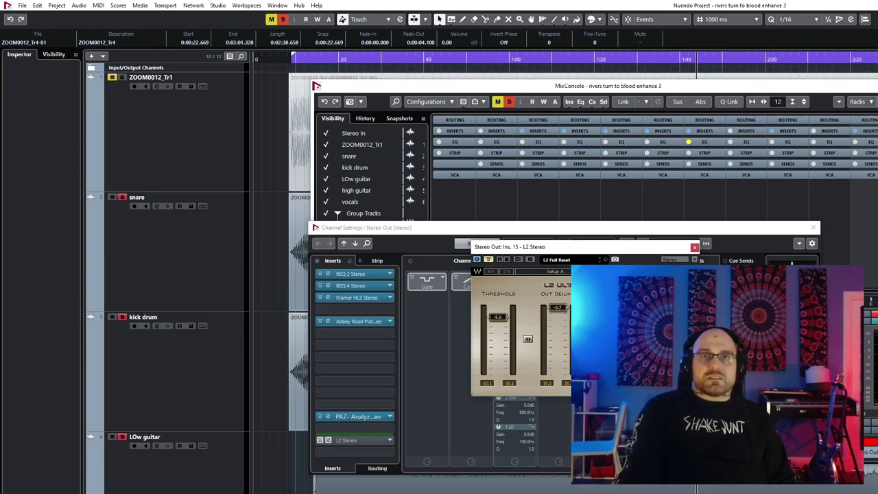
click(489, 261)
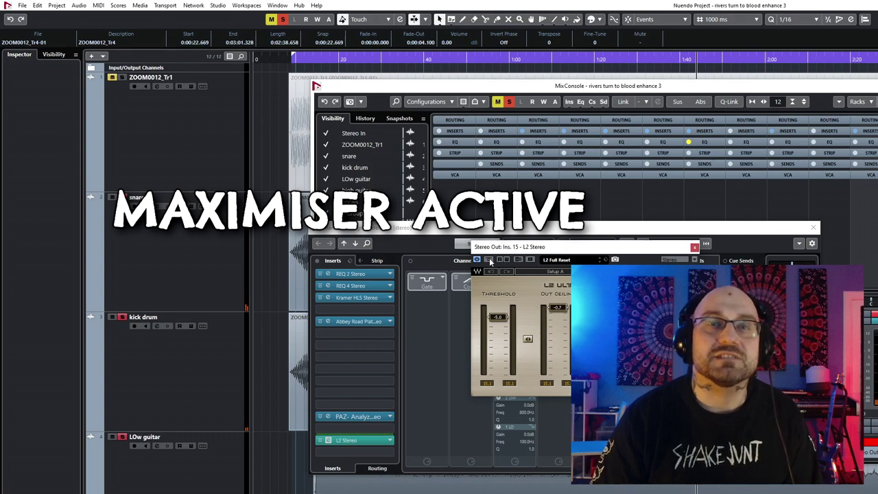
click(488, 260)
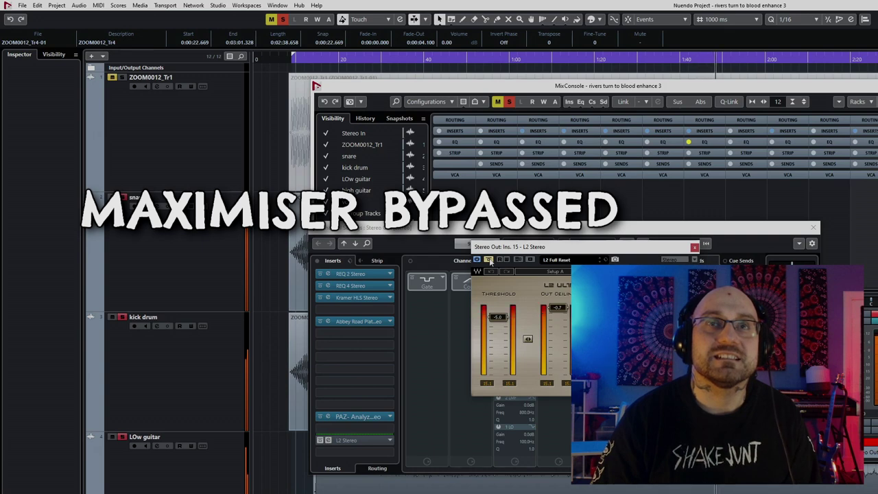
click(489, 260)
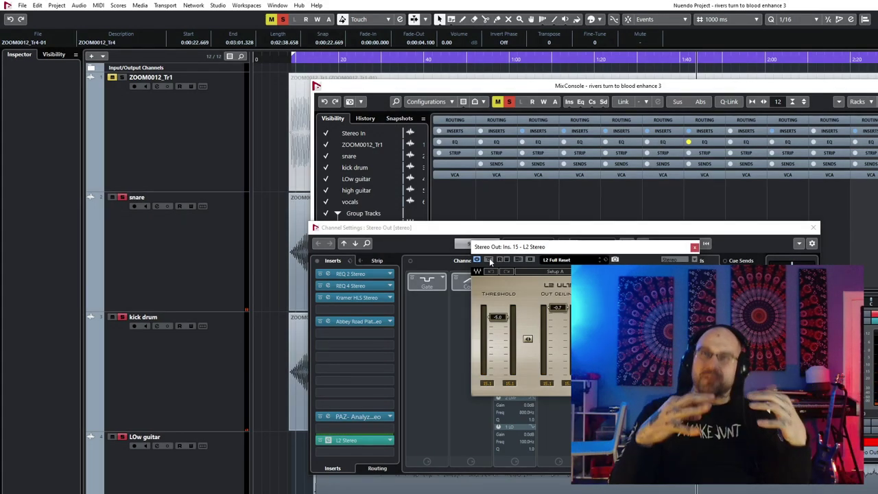
click(358, 417)
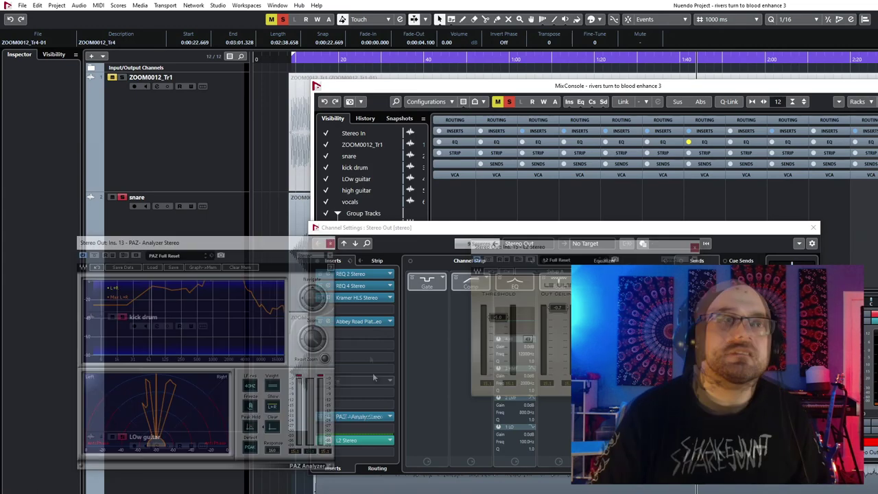
- Move the PAZ Analyzer left, clear its memory, and capture the mix's spectrum during playback
drag(258, 245, 216, 248)
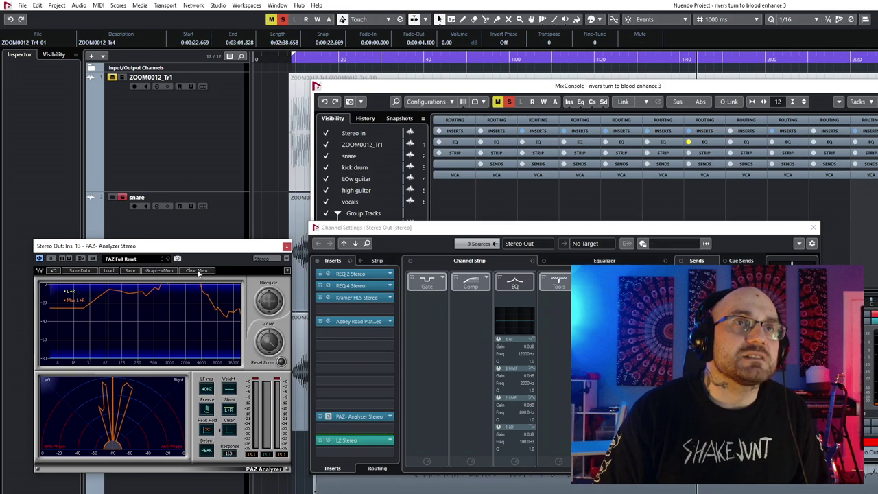
click(197, 271)
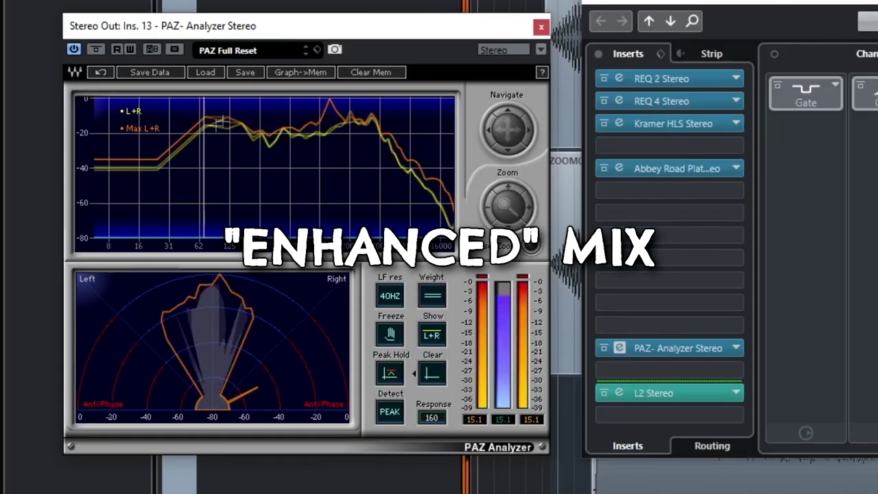
mouse_move(203, 121)
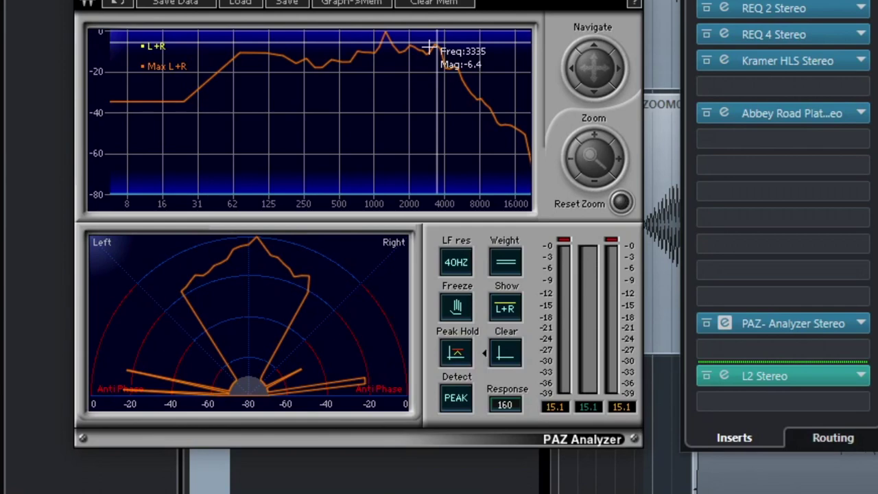
click(435, 4)
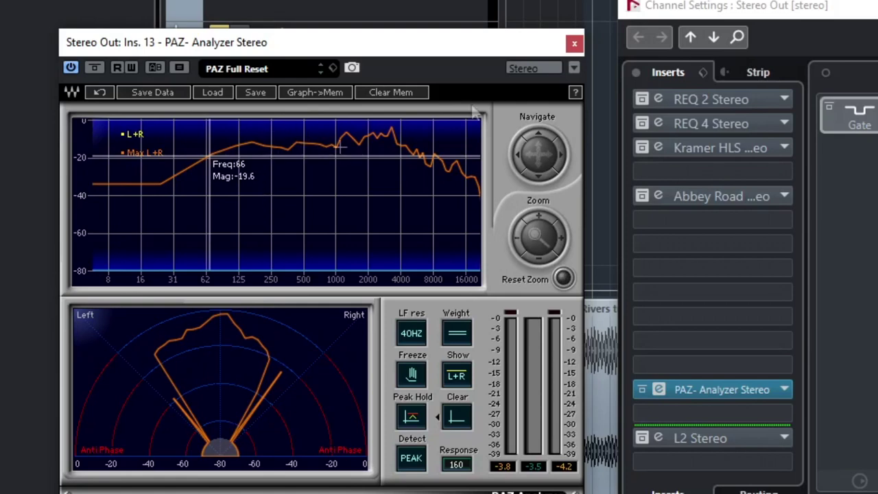
- Read the frequency and level at the spectrum's main peak
click(392, 132)
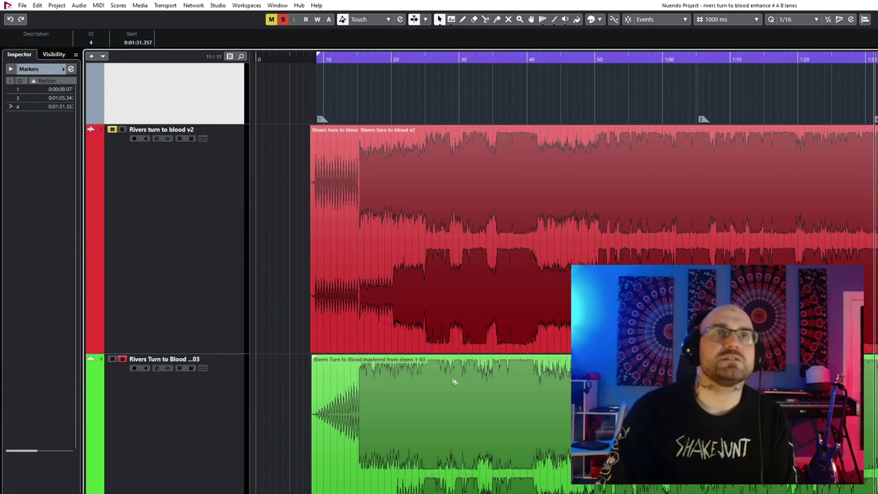
- Jump to marker 1 and play the soloed original v2 mix
click(321, 121)
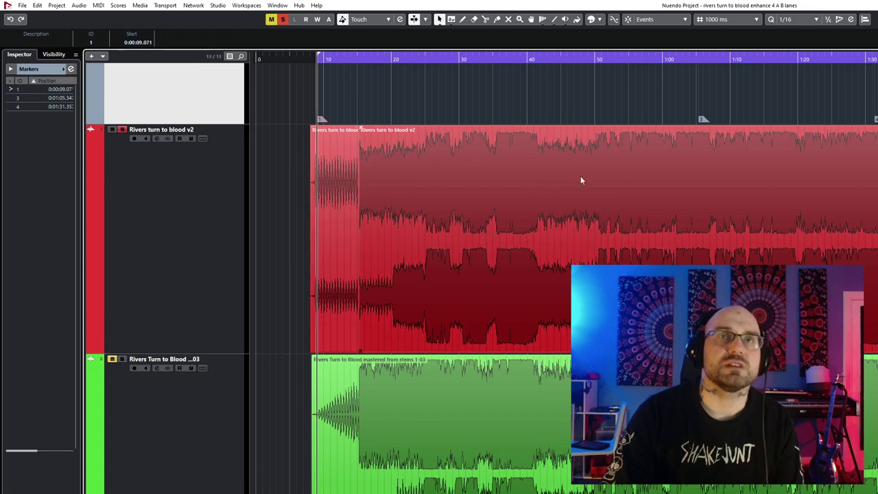
key(space)
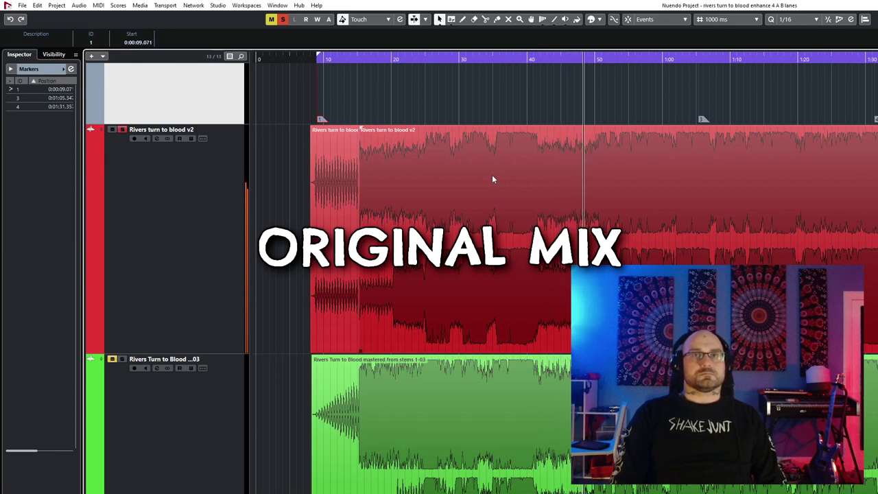
- Stop, unsolo the original mix, and play the enhanced mastered mix from marker 1
key(space)
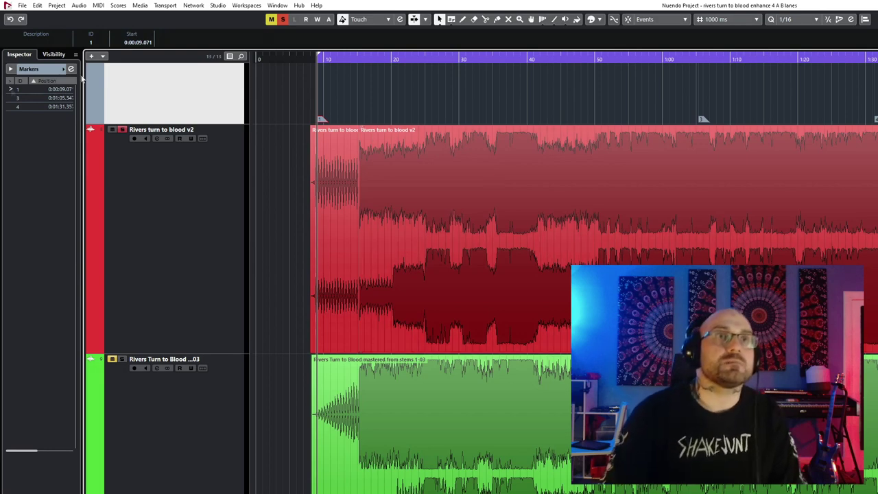
click(122, 130)
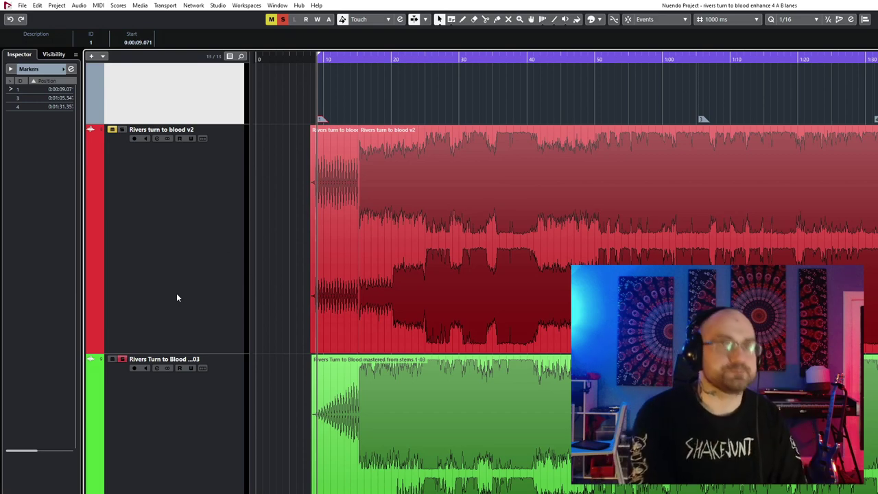
key(space)
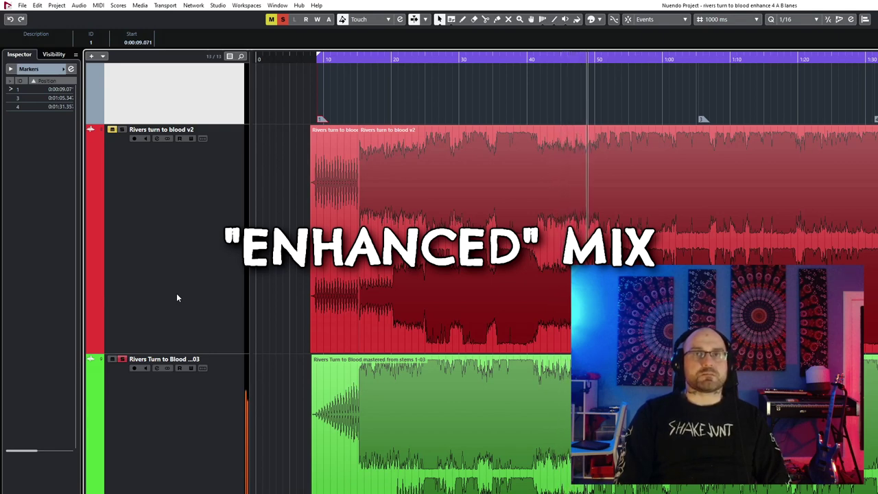
key(space)
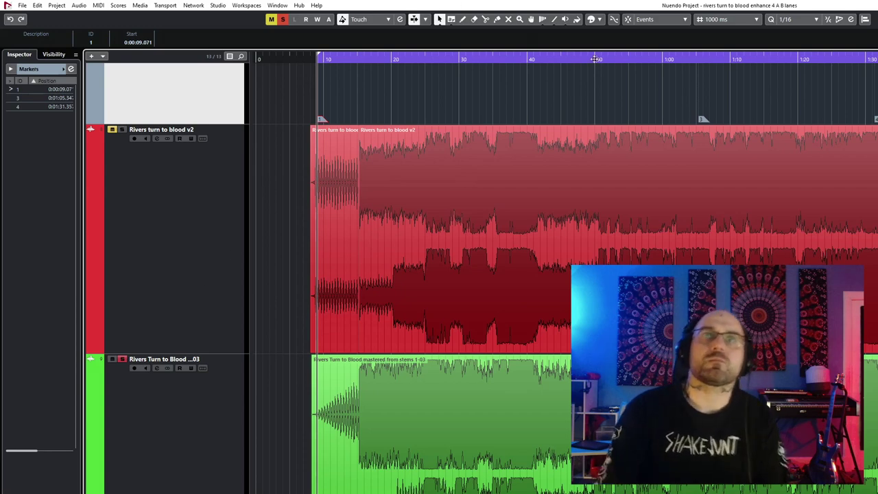
click(701, 135)
- Jump to marker 3 at 1:05.347, unsolo the mastered track, and play the original mix
click(703, 118)
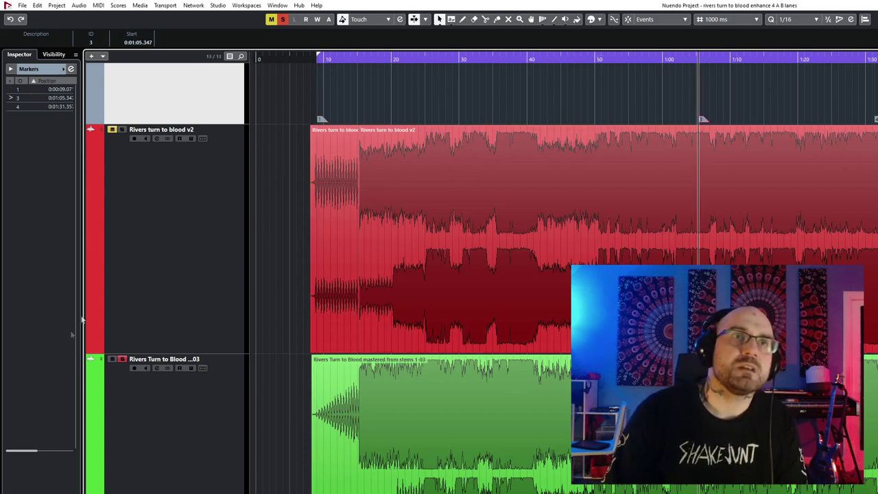
click(124, 359)
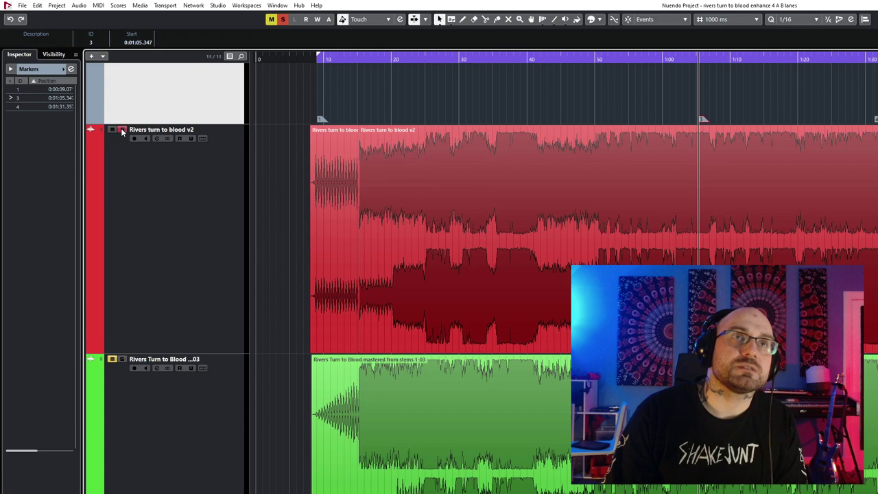
click(487, 166)
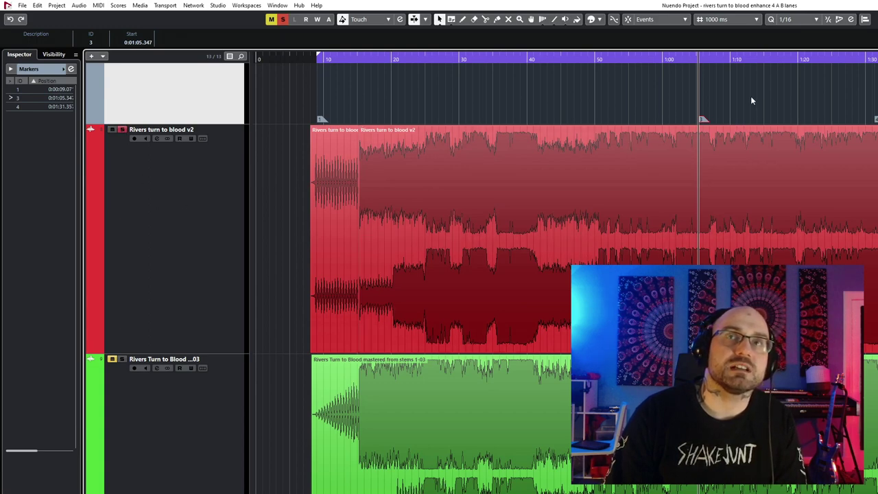
key(space)
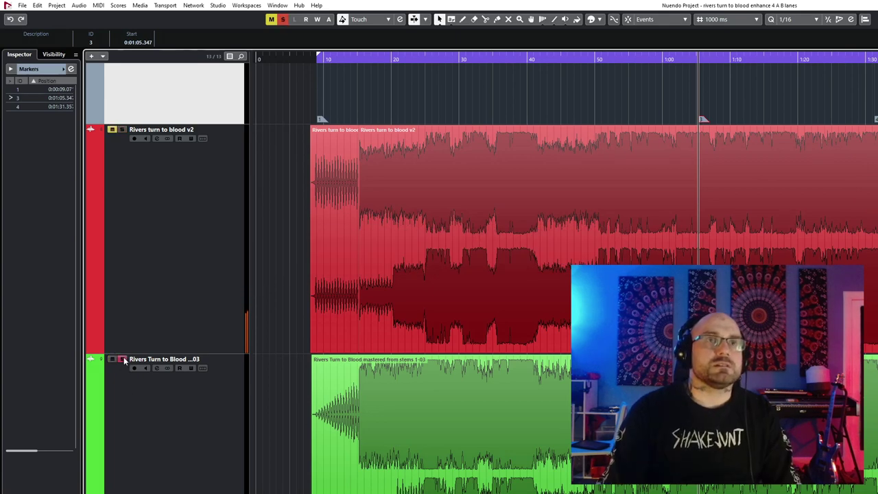
- Solo the stems-mastered track, play it from marker 3, then stop back at marker 3
click(122, 358)
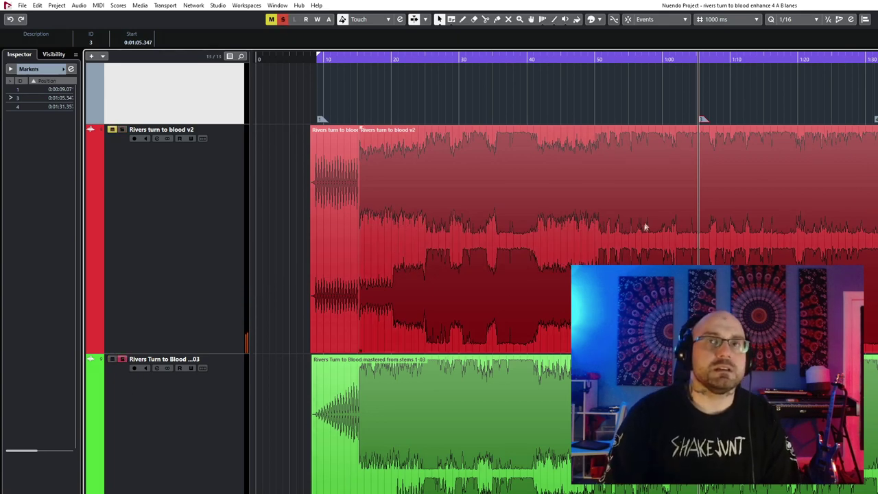
key(space)
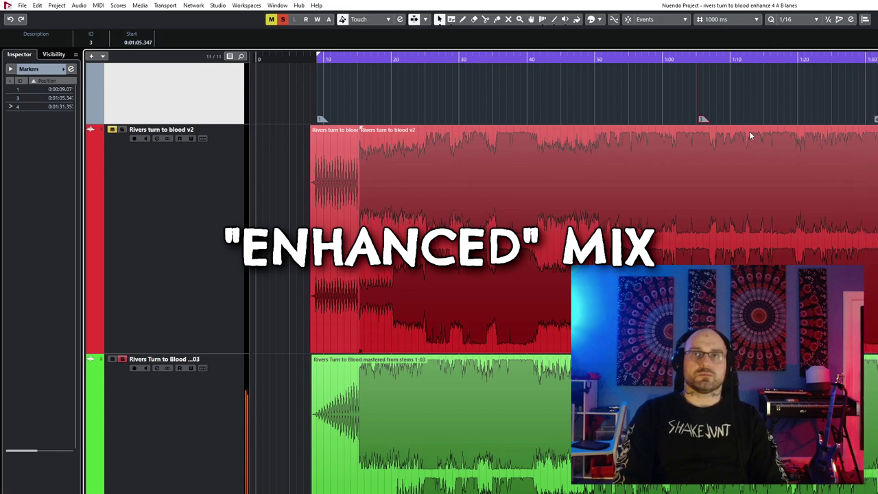
key(KP_3)
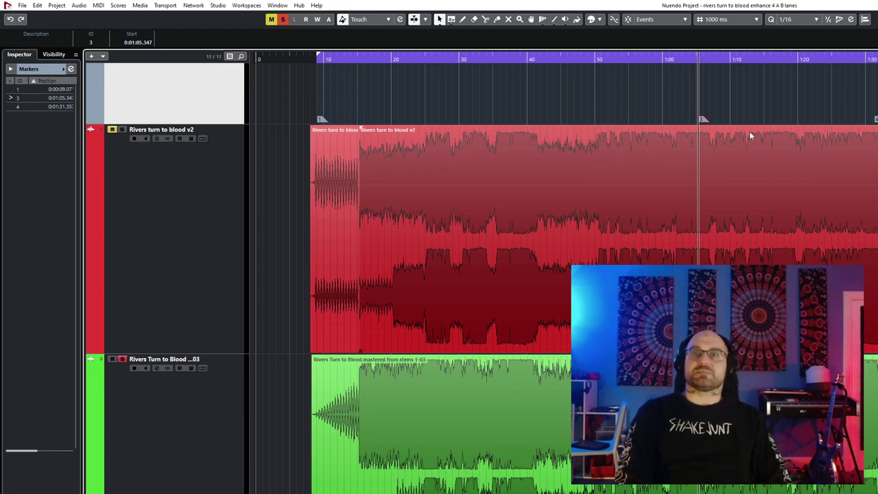
- Jump to marker 4 at 1:31 and play the original v2 mix with the view following playback
key(shift+n)
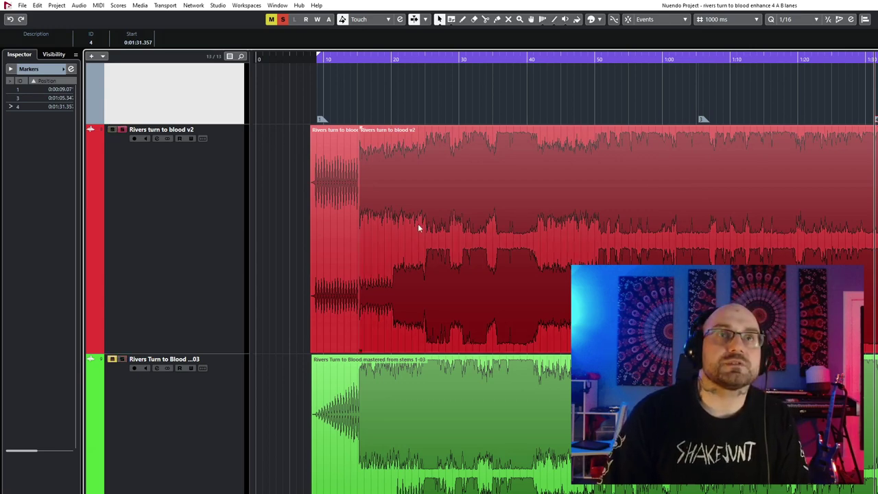
key(space)
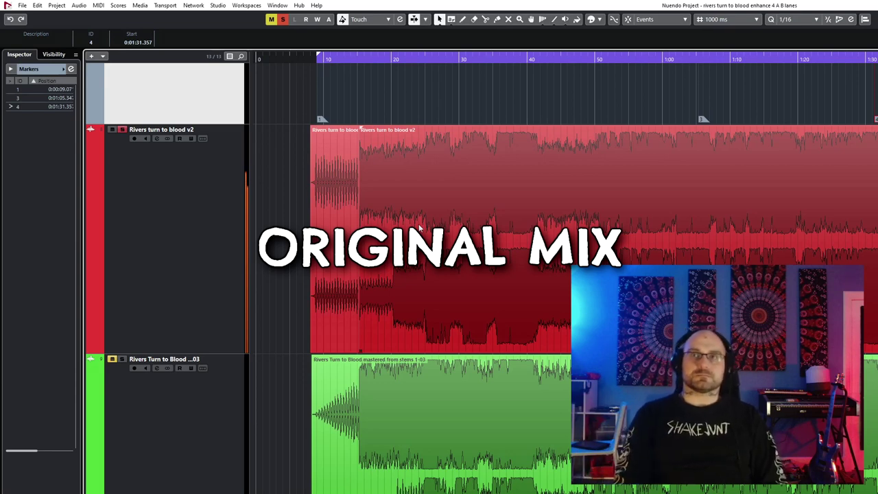
key(f)
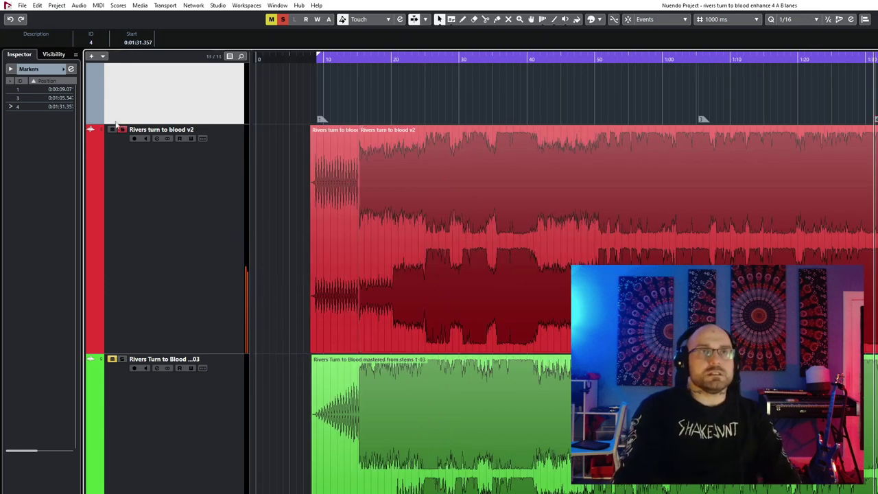
- Solo the stems-mastered track mid-playback to hear the enhanced mix from marker 4
click(122, 359)
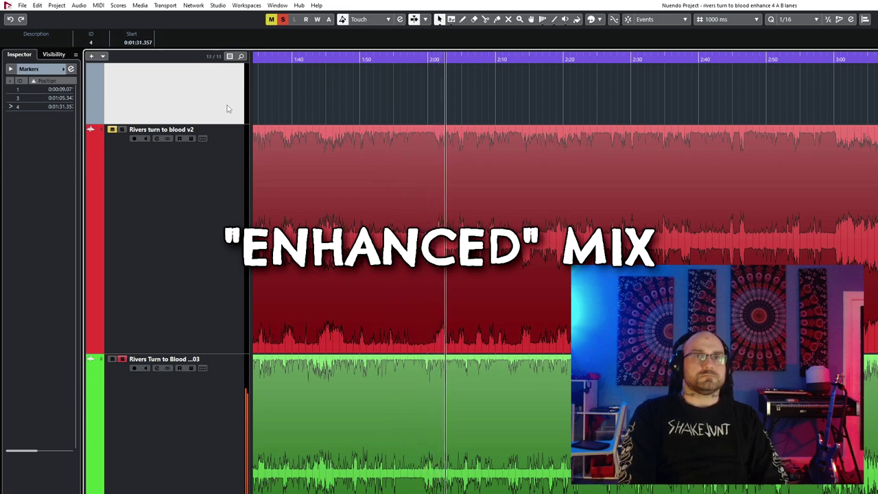
- Stop playback of the enhanced mix so the position returns to the song's start
key(space)
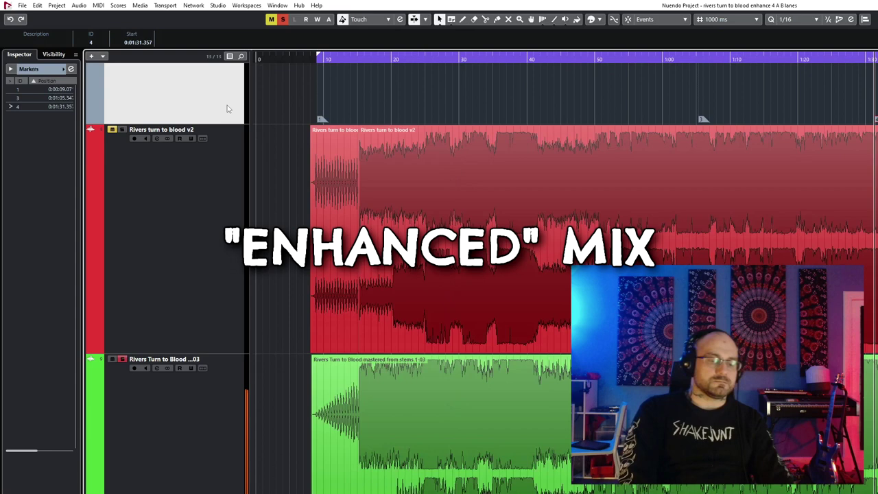